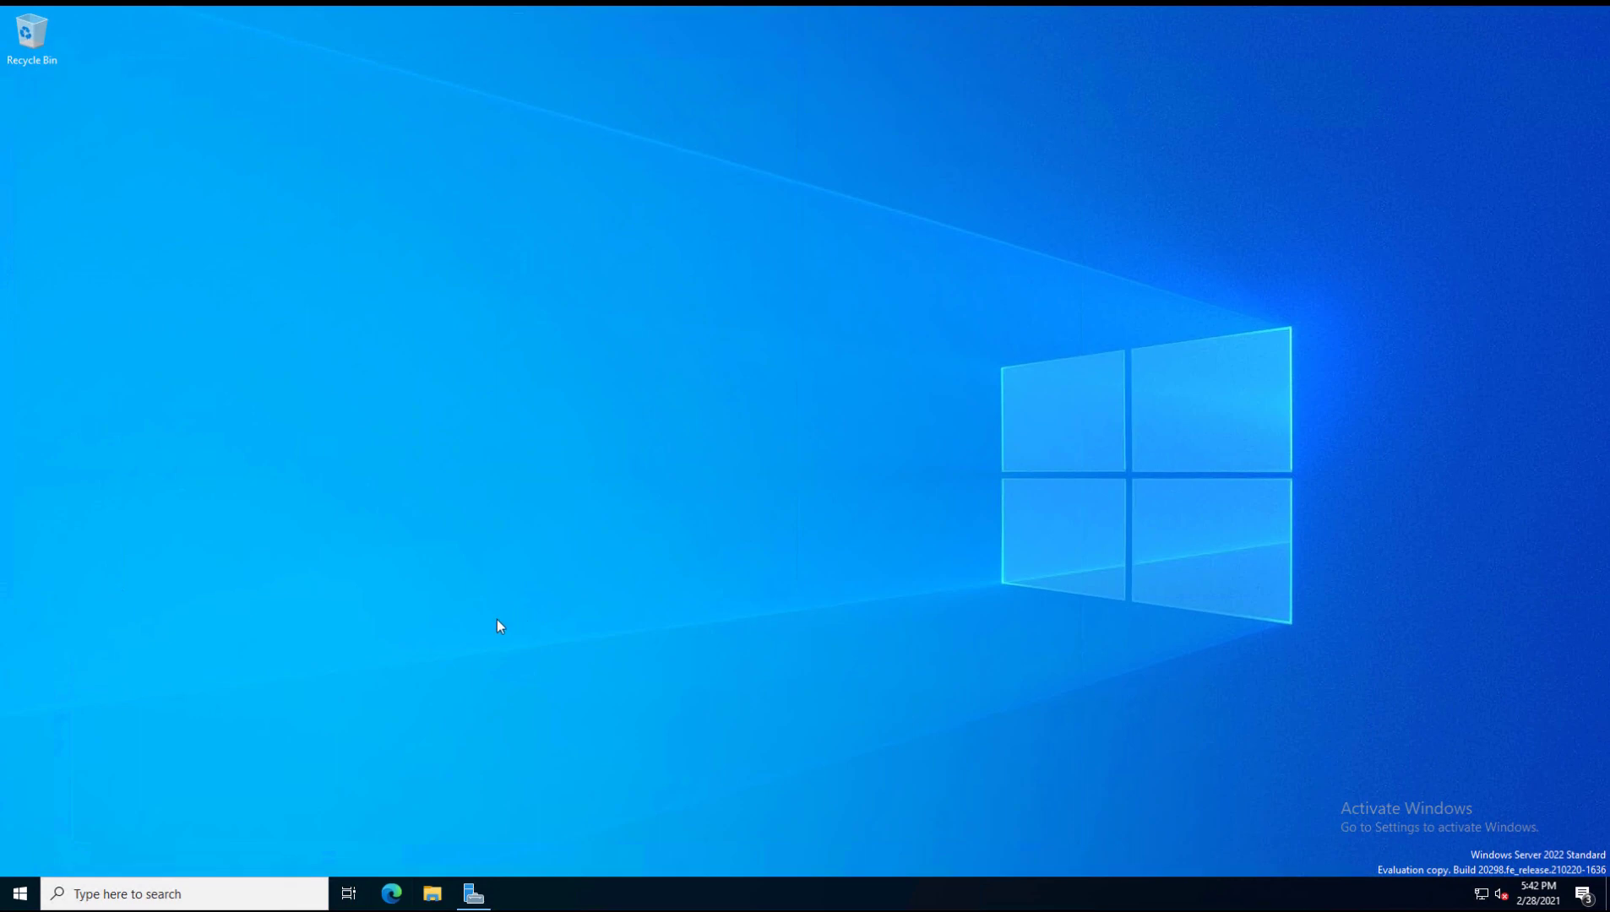
Launch Windows Settings from Start, maximize it, and go to Update & Security
click(21, 893)
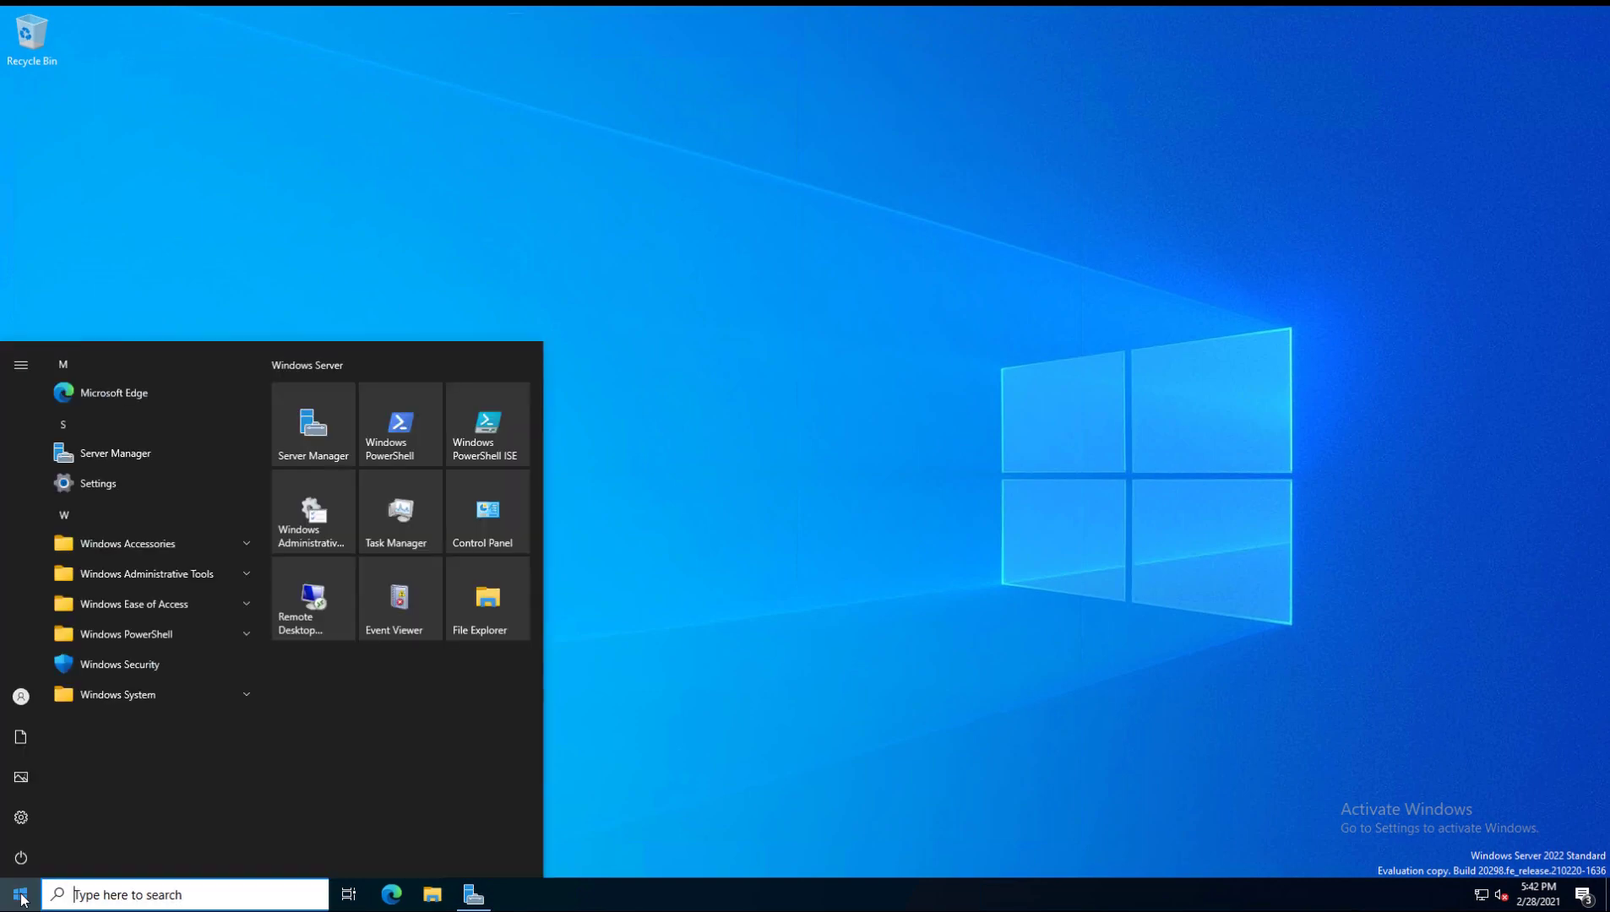
click(26, 816)
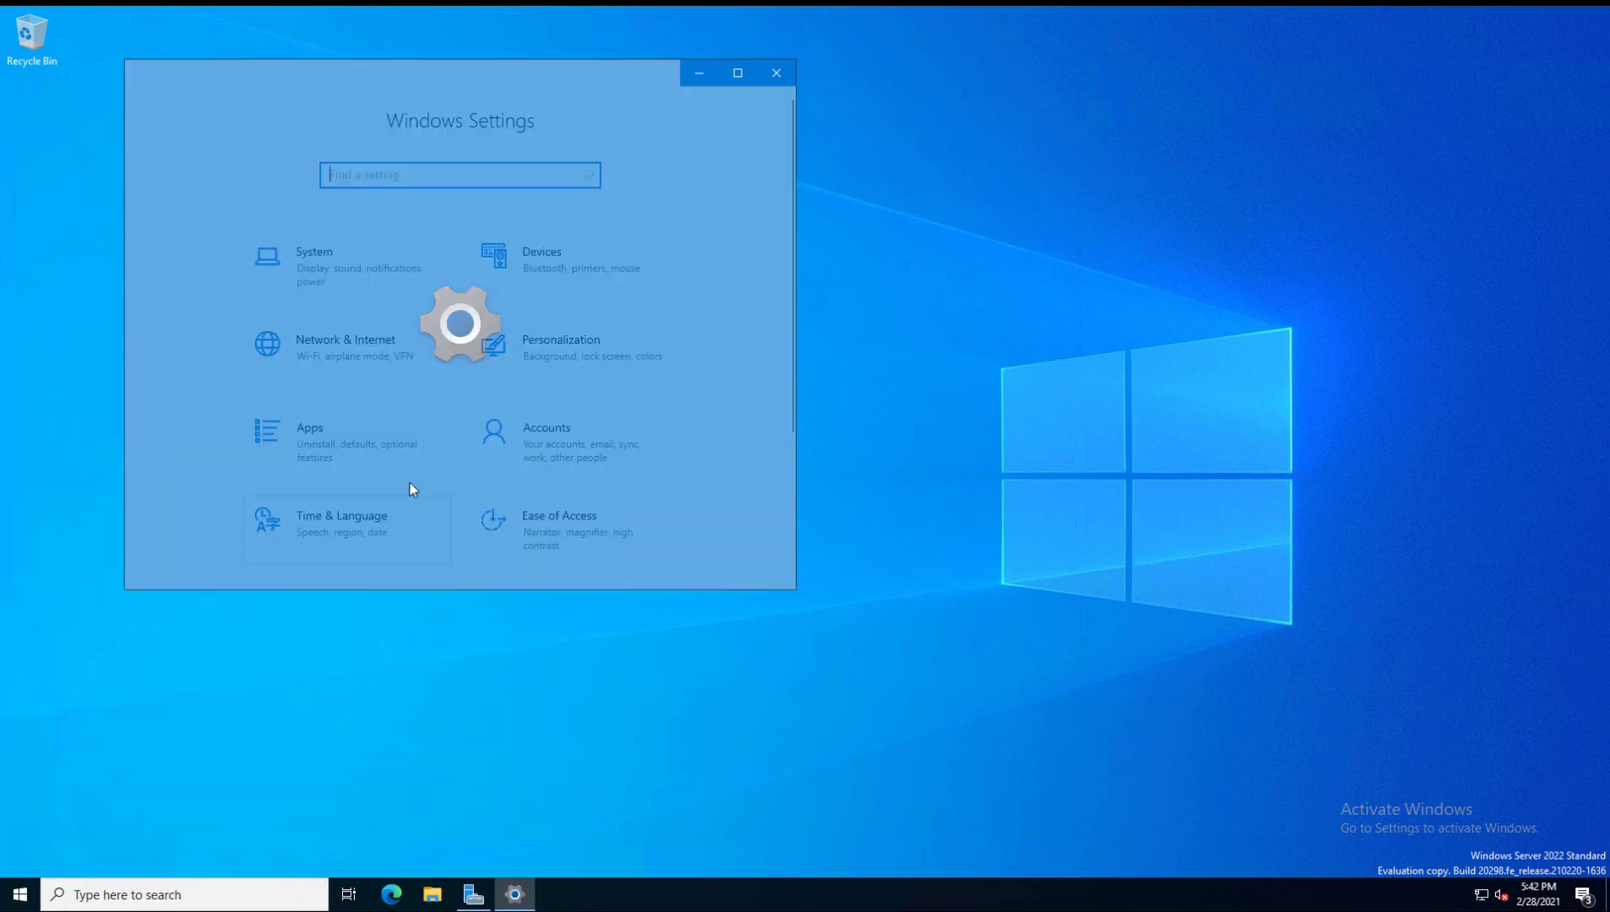
click(738, 74)
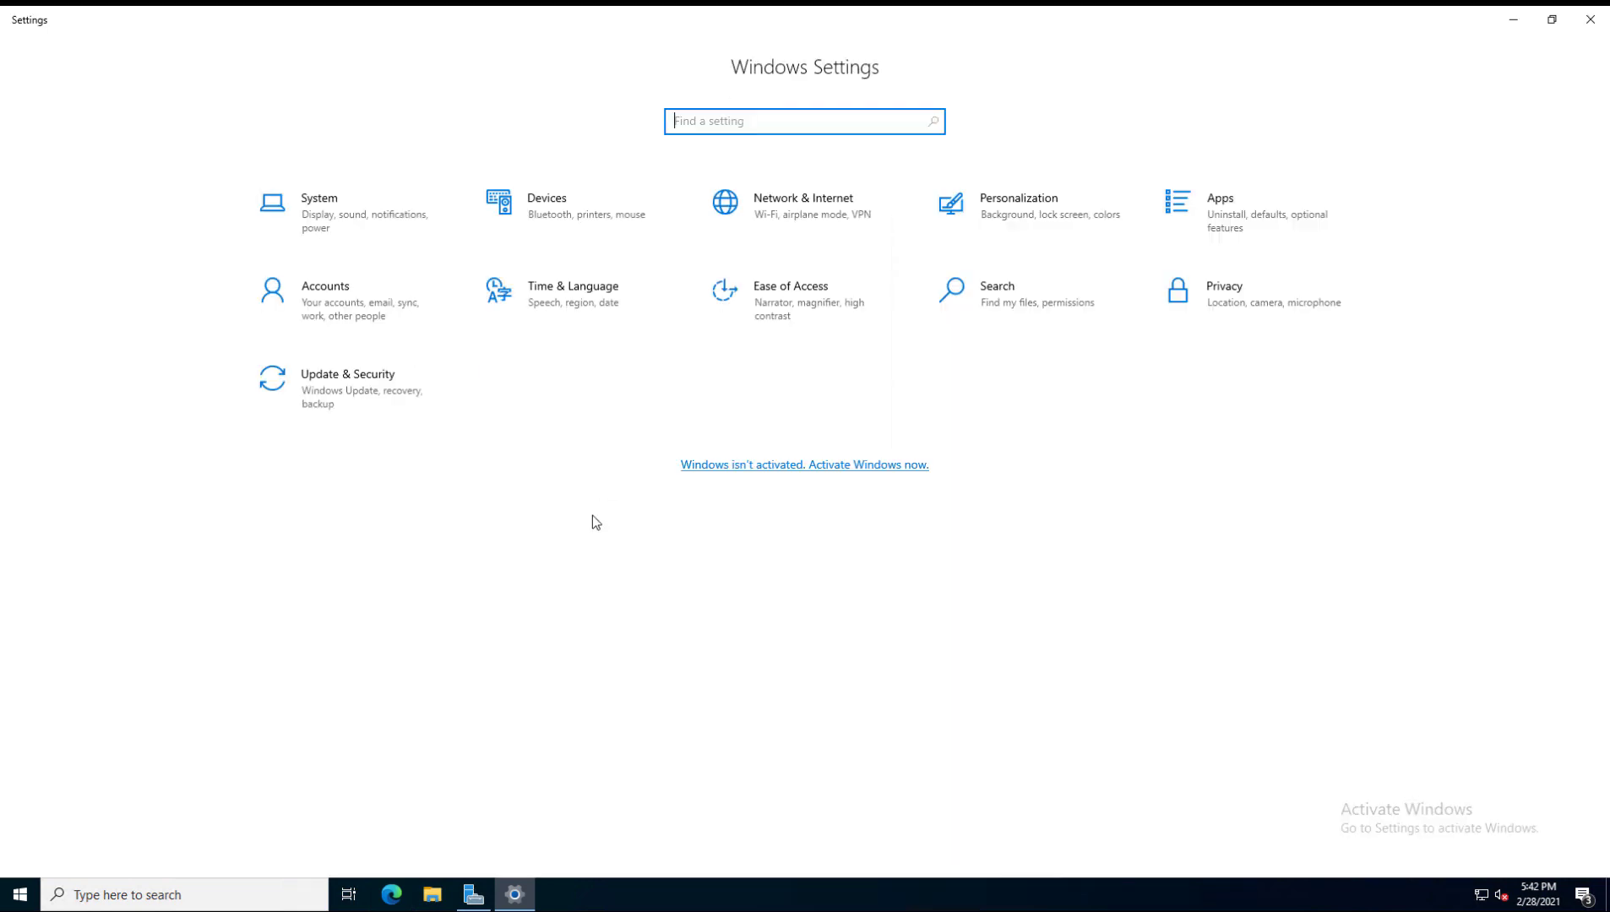
click(355, 407)
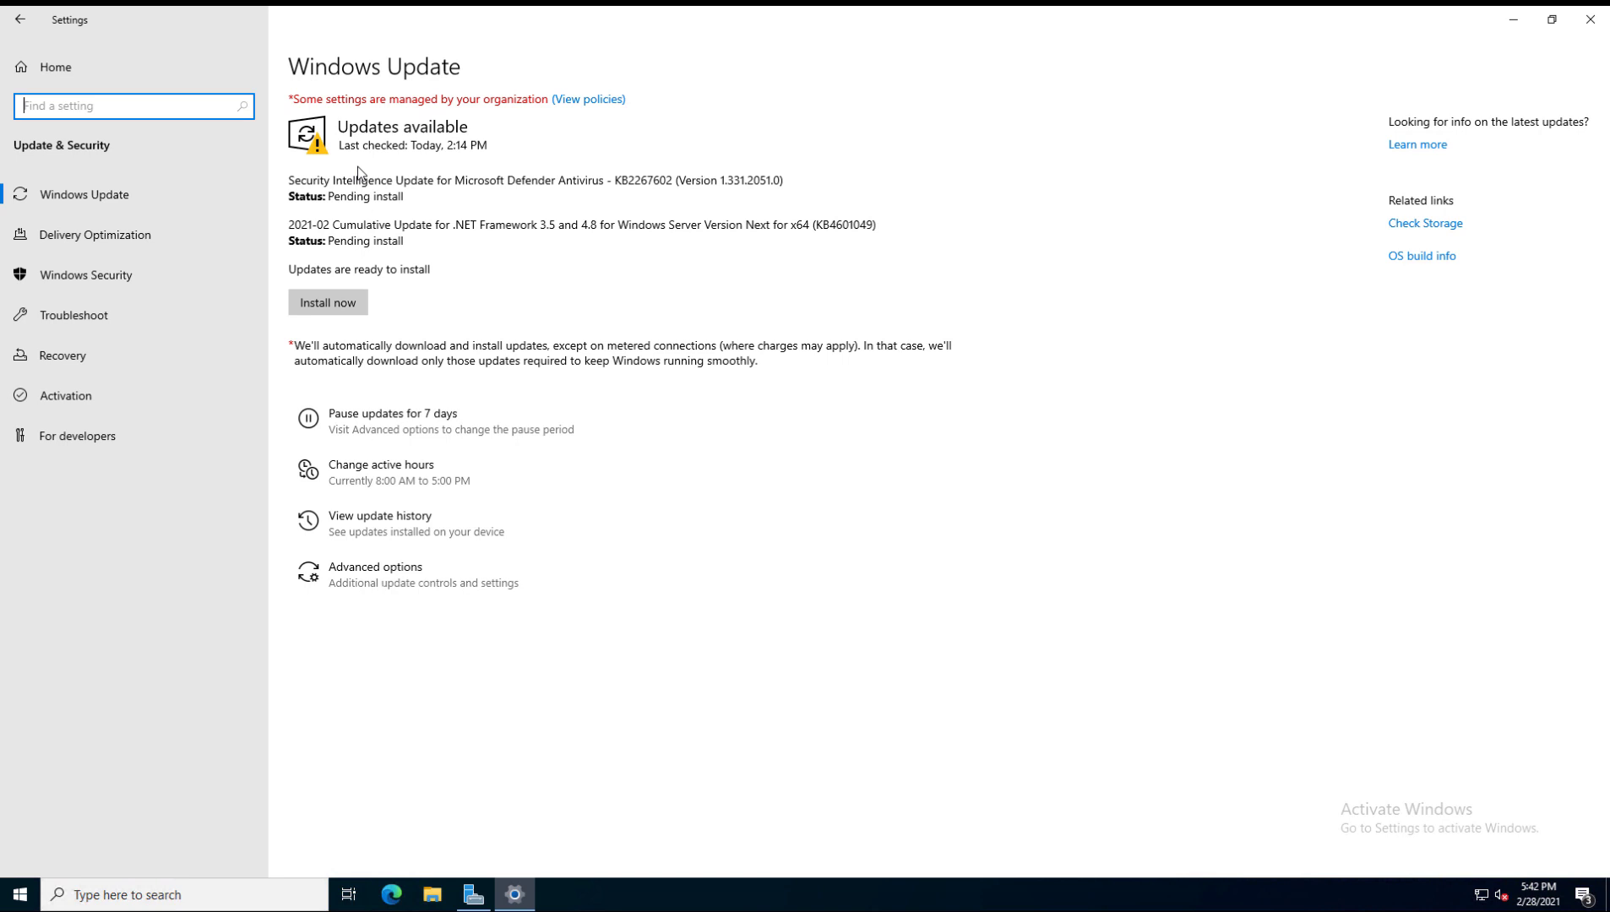
Switch to the Windows Security page in the Update & Security sidebar
click(67, 276)
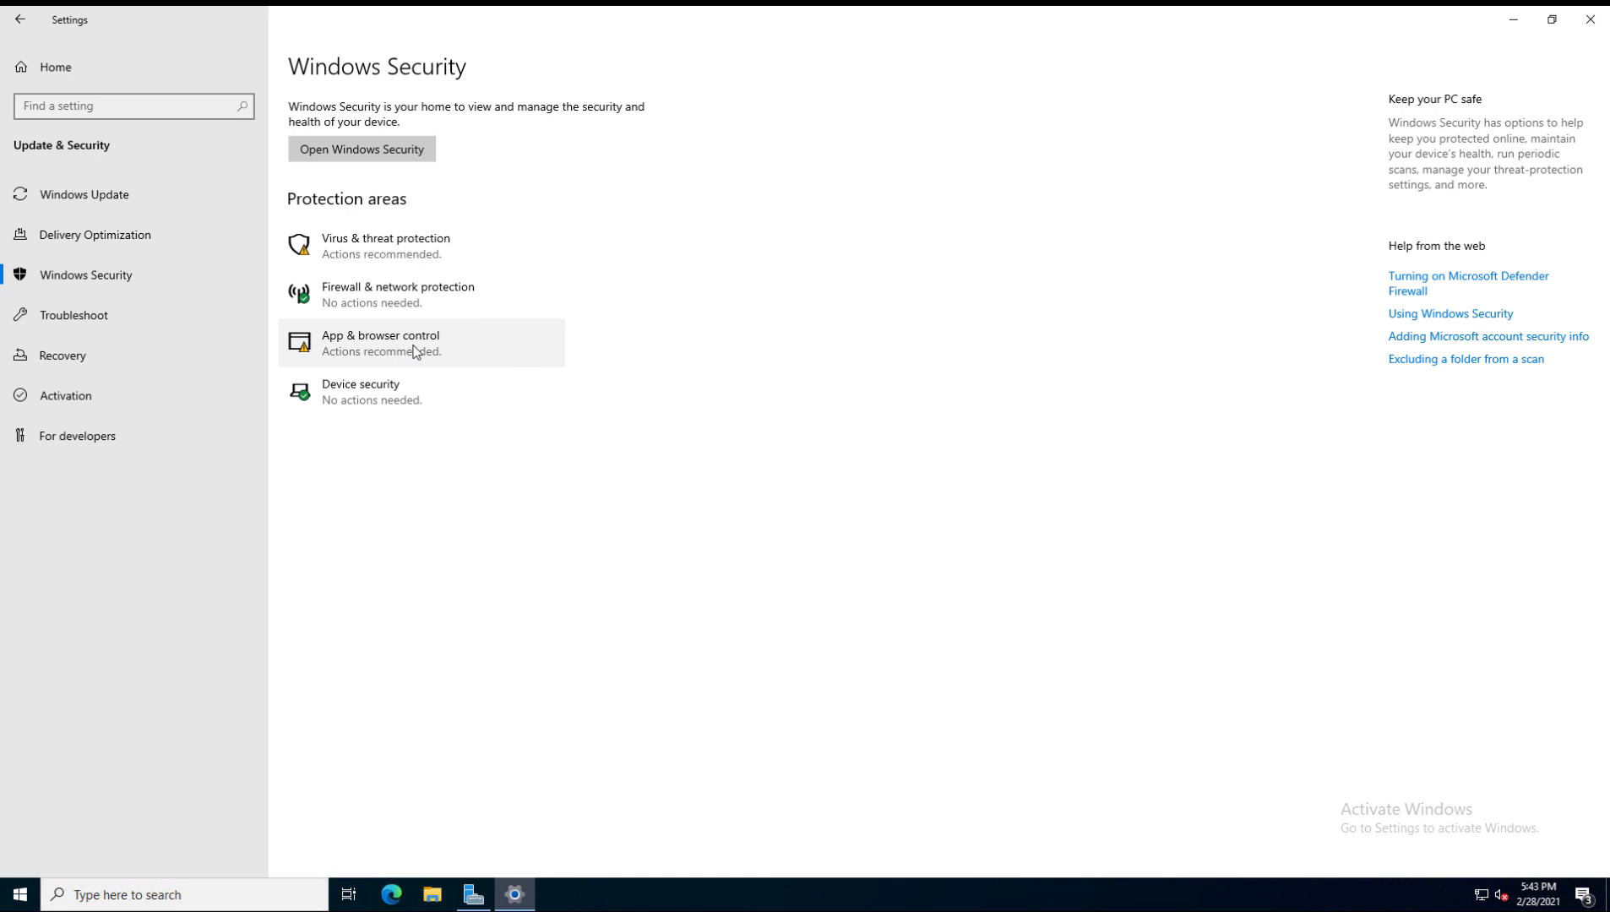
Launch the full Windows Security app and maximize its window
click(383, 150)
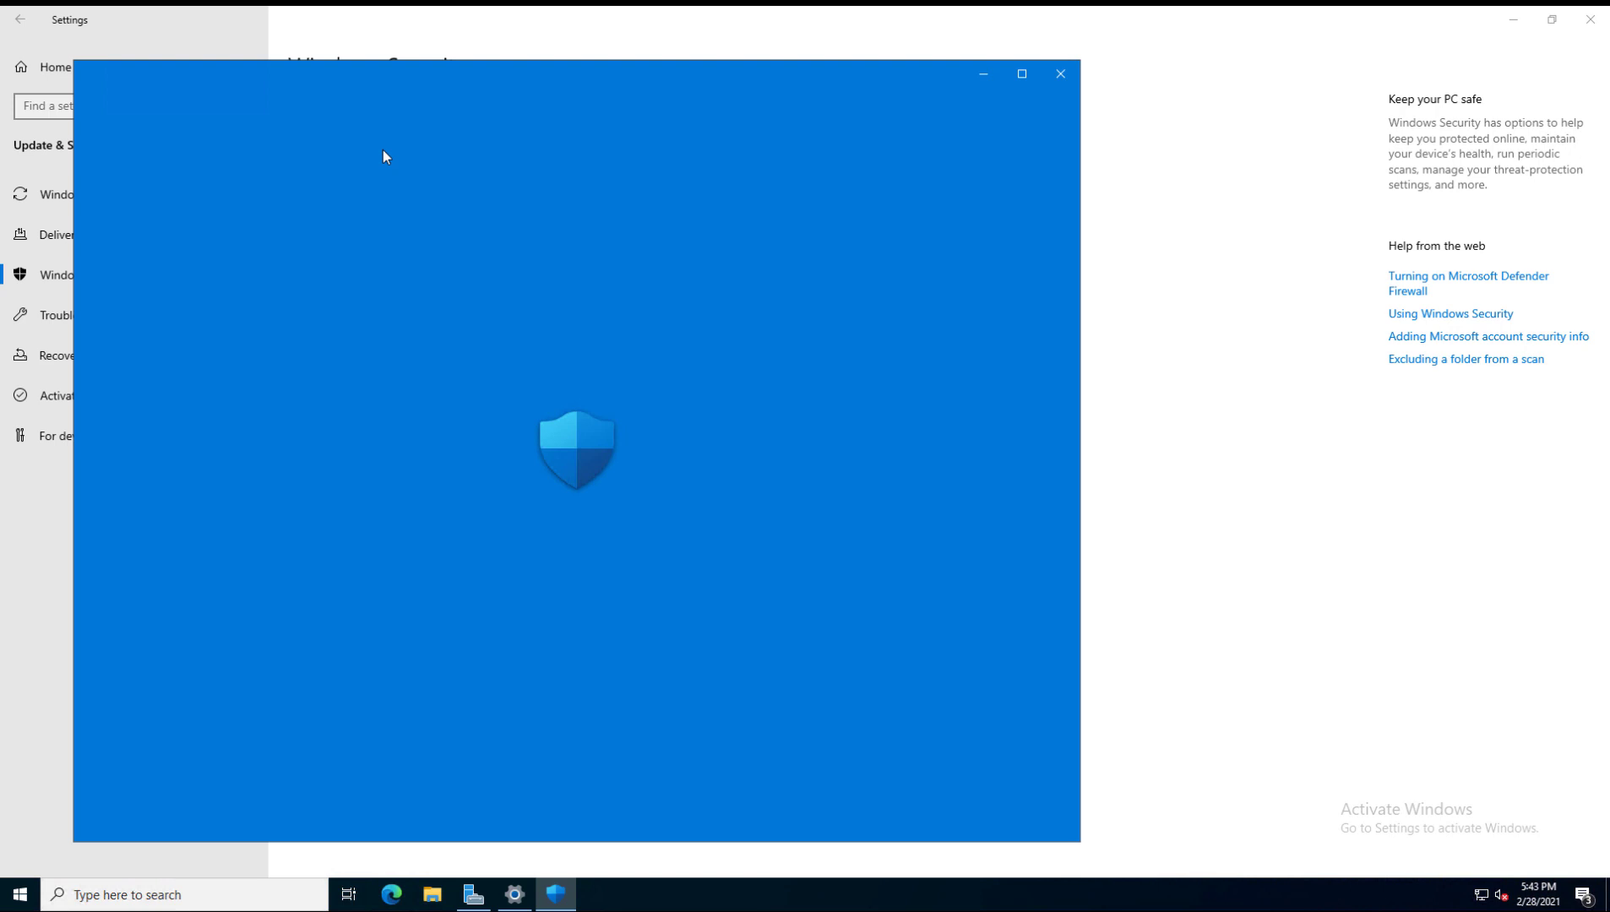
click(1022, 73)
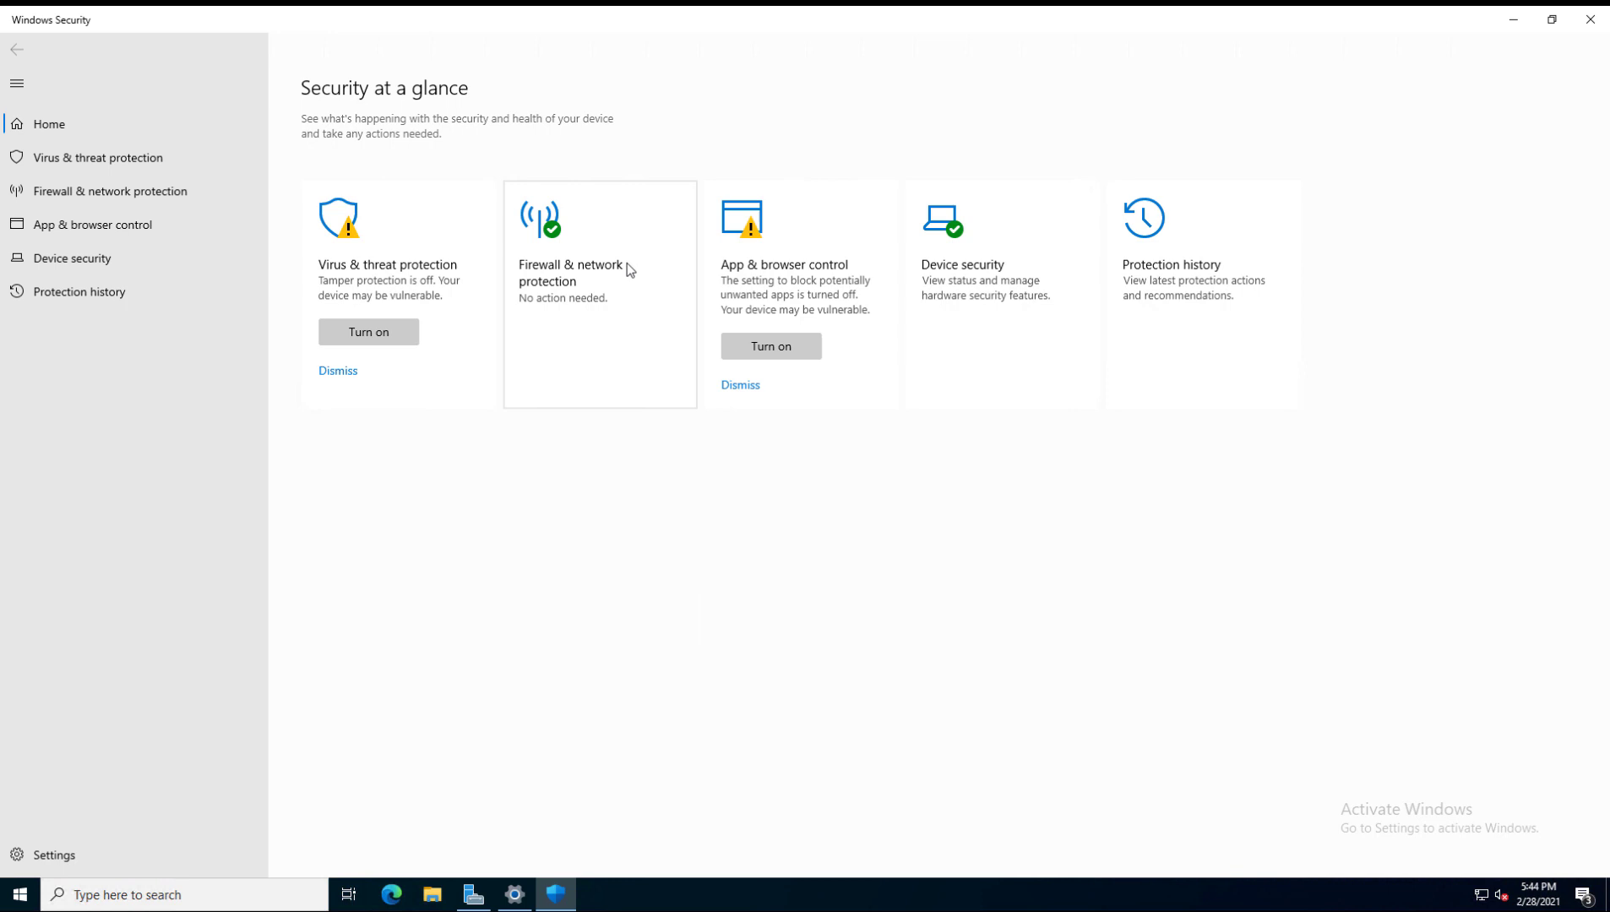
After a look at Firewall & network protection, turn on App & browser control and open its page
click(556, 228)
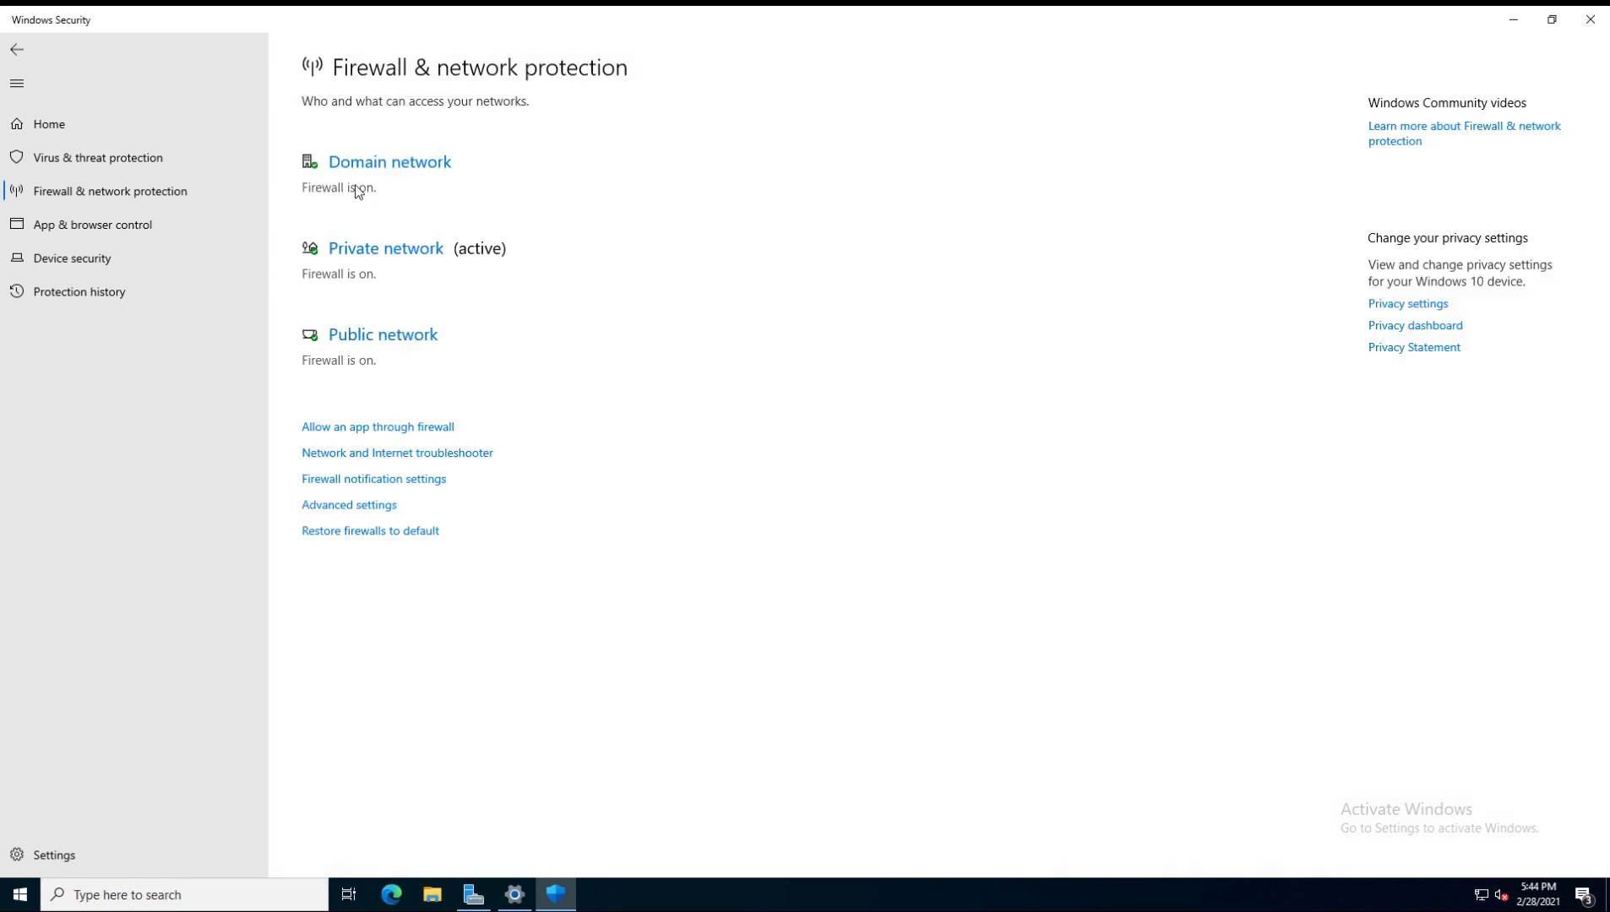
click(28, 55)
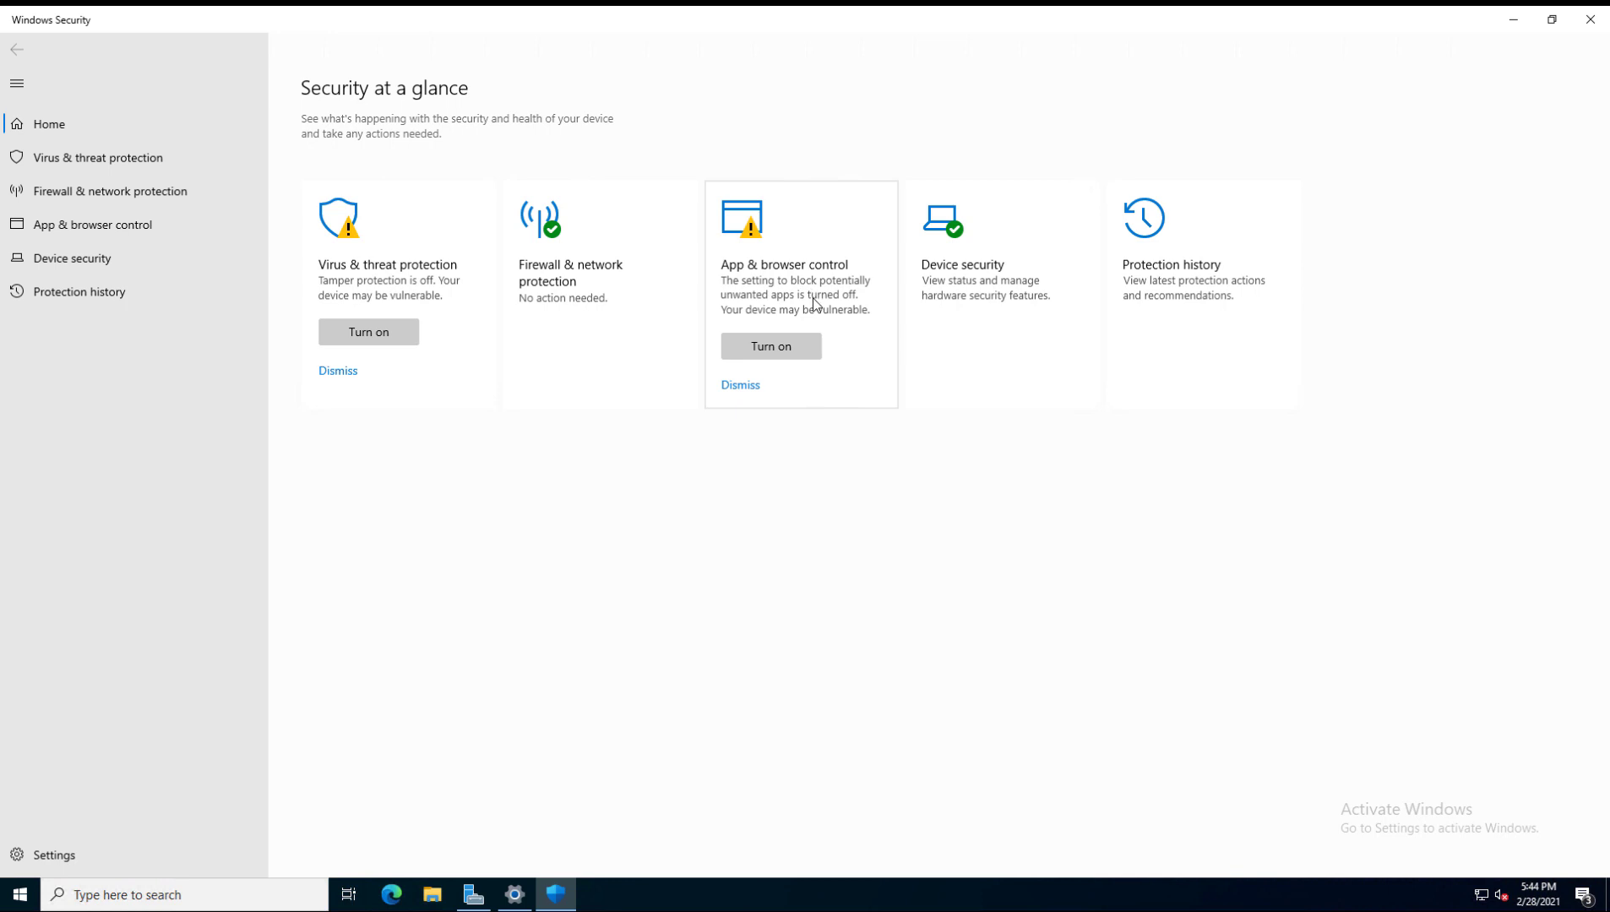
click(774, 348)
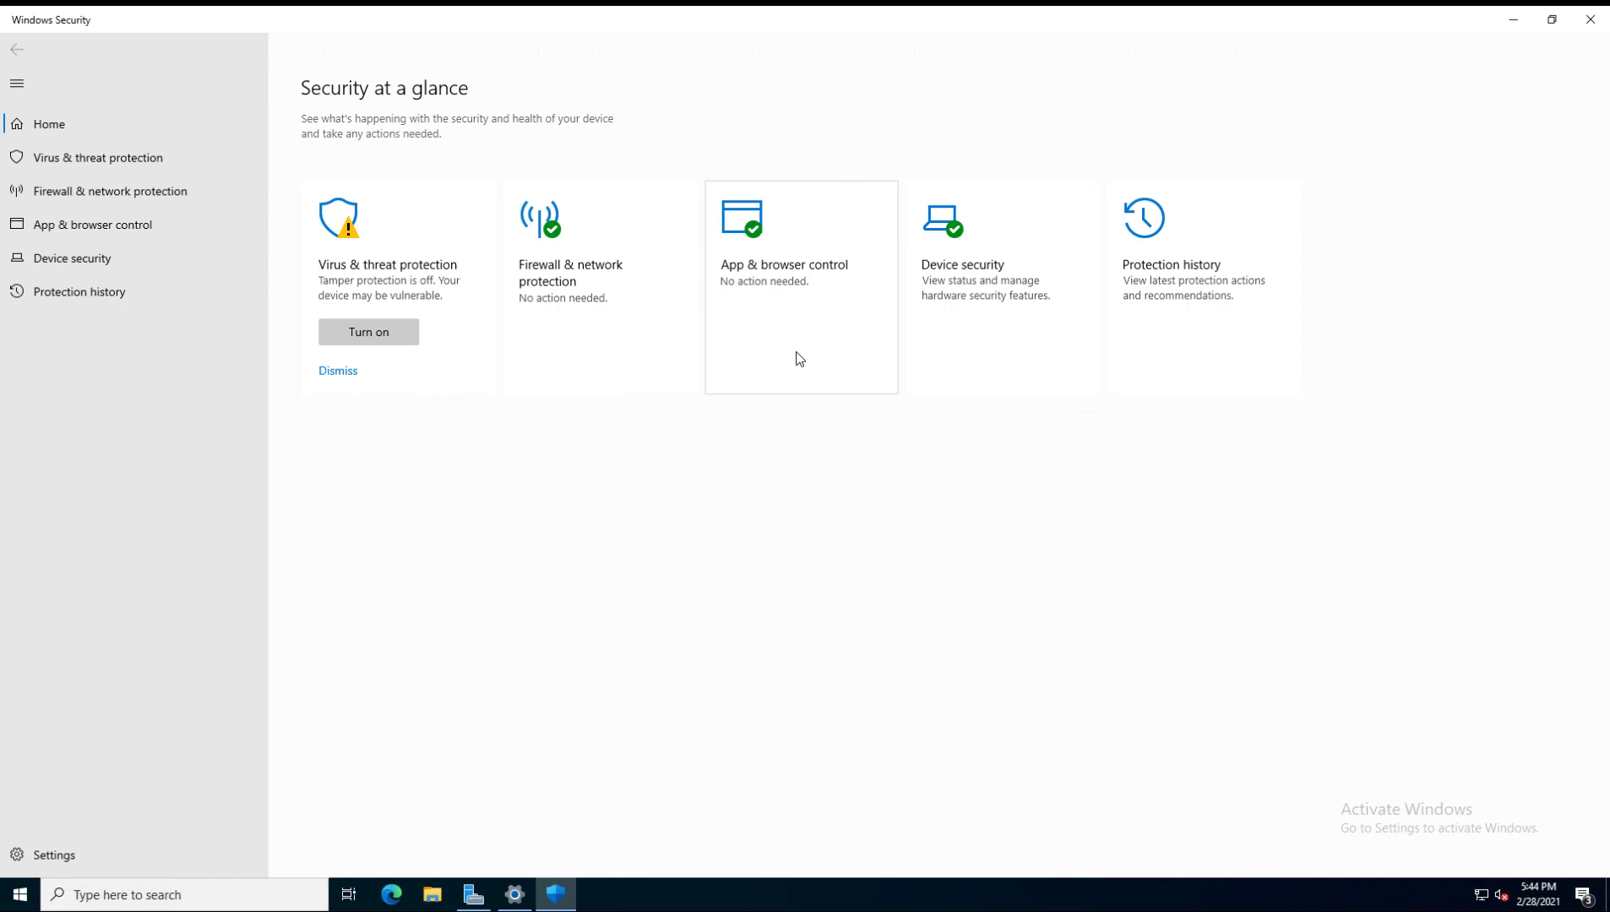
click(760, 240)
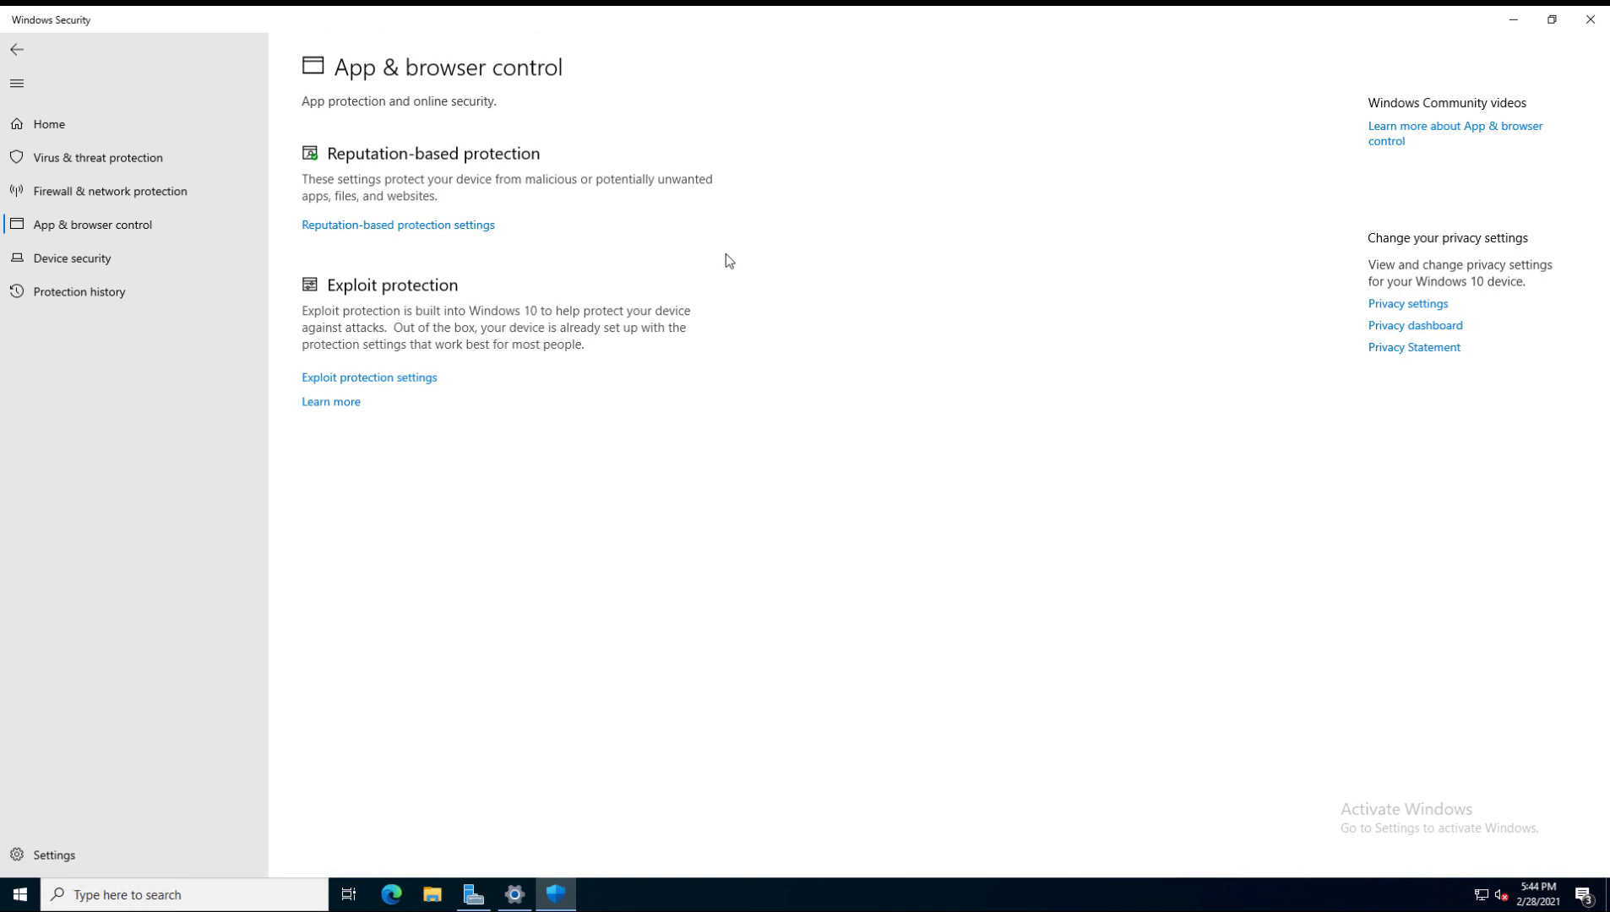
Review the Reputation-based protection settings, briefly checking Protection history before returning
click(440, 226)
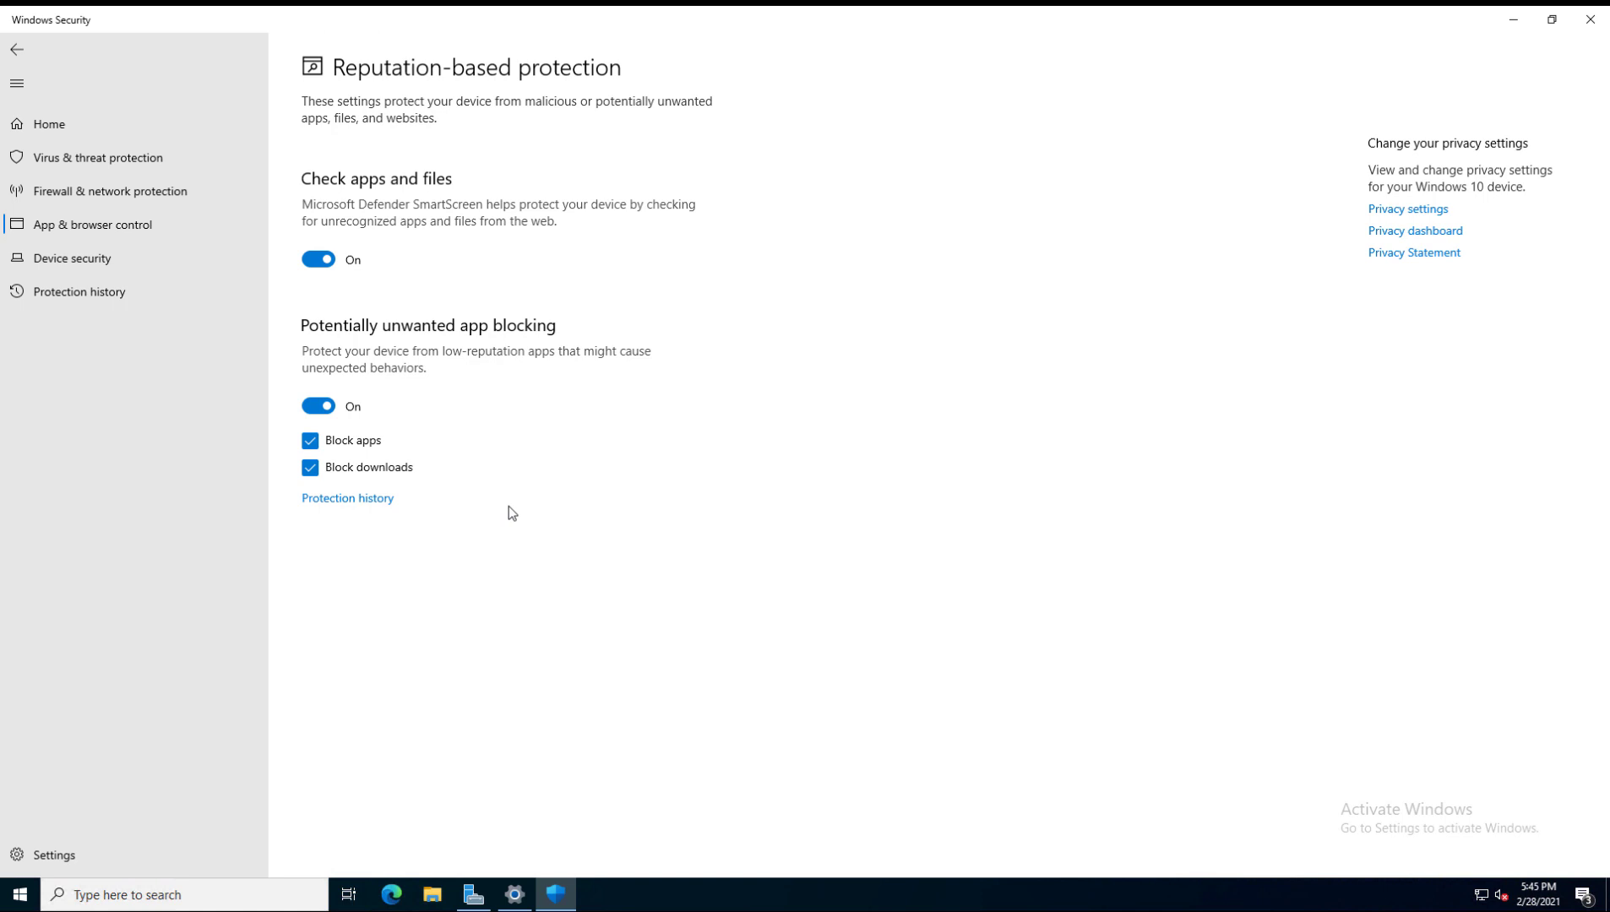
click(381, 500)
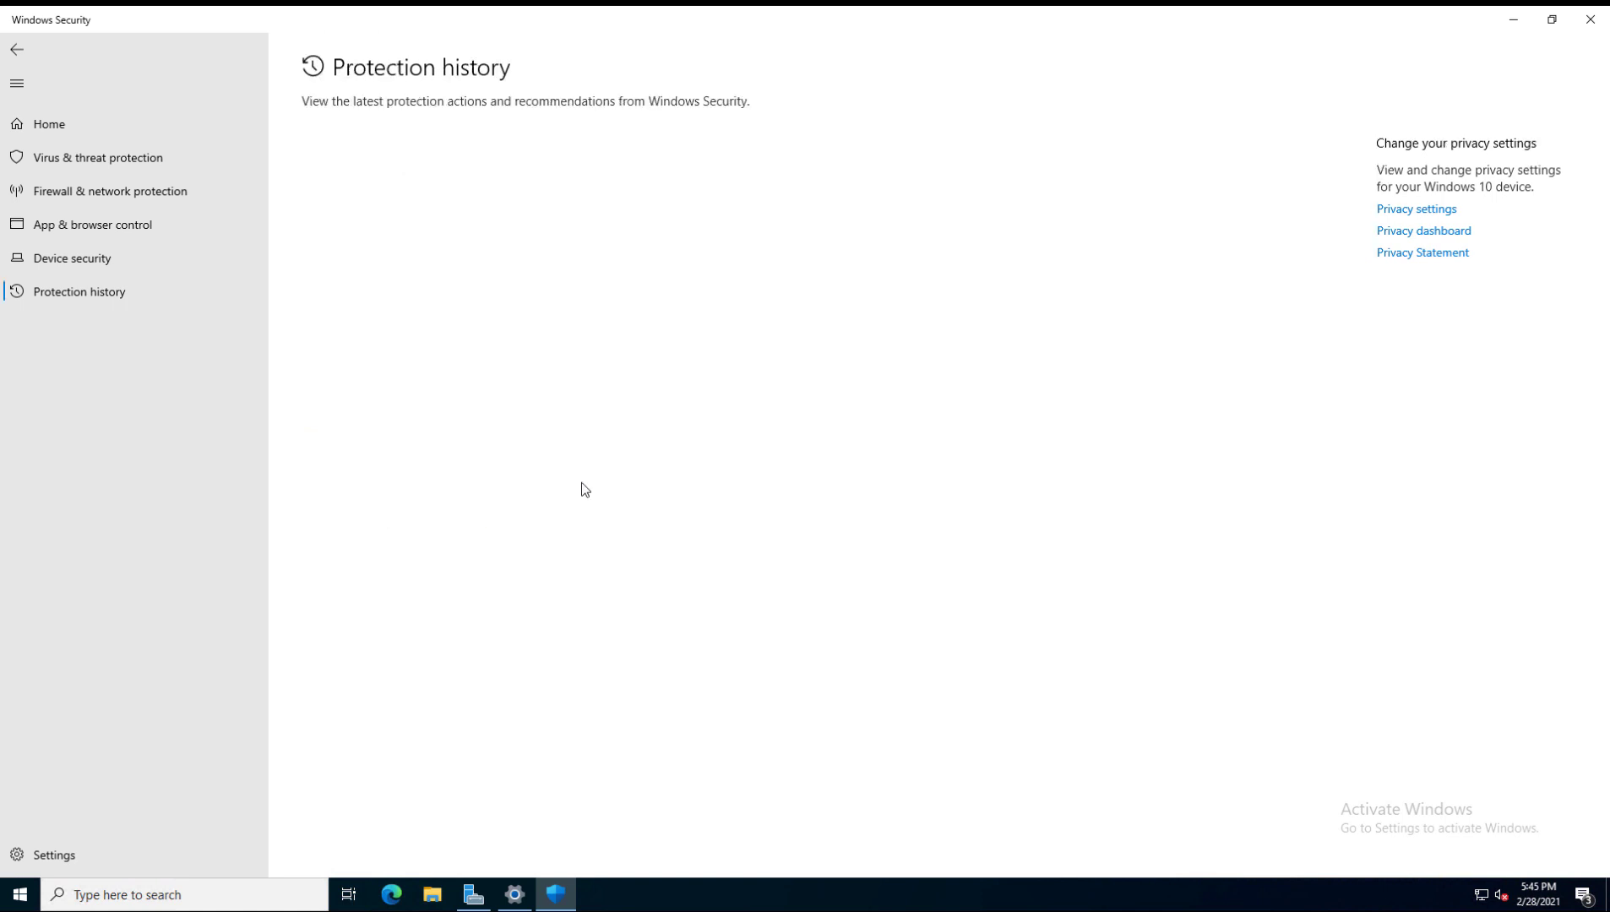
click(12, 53)
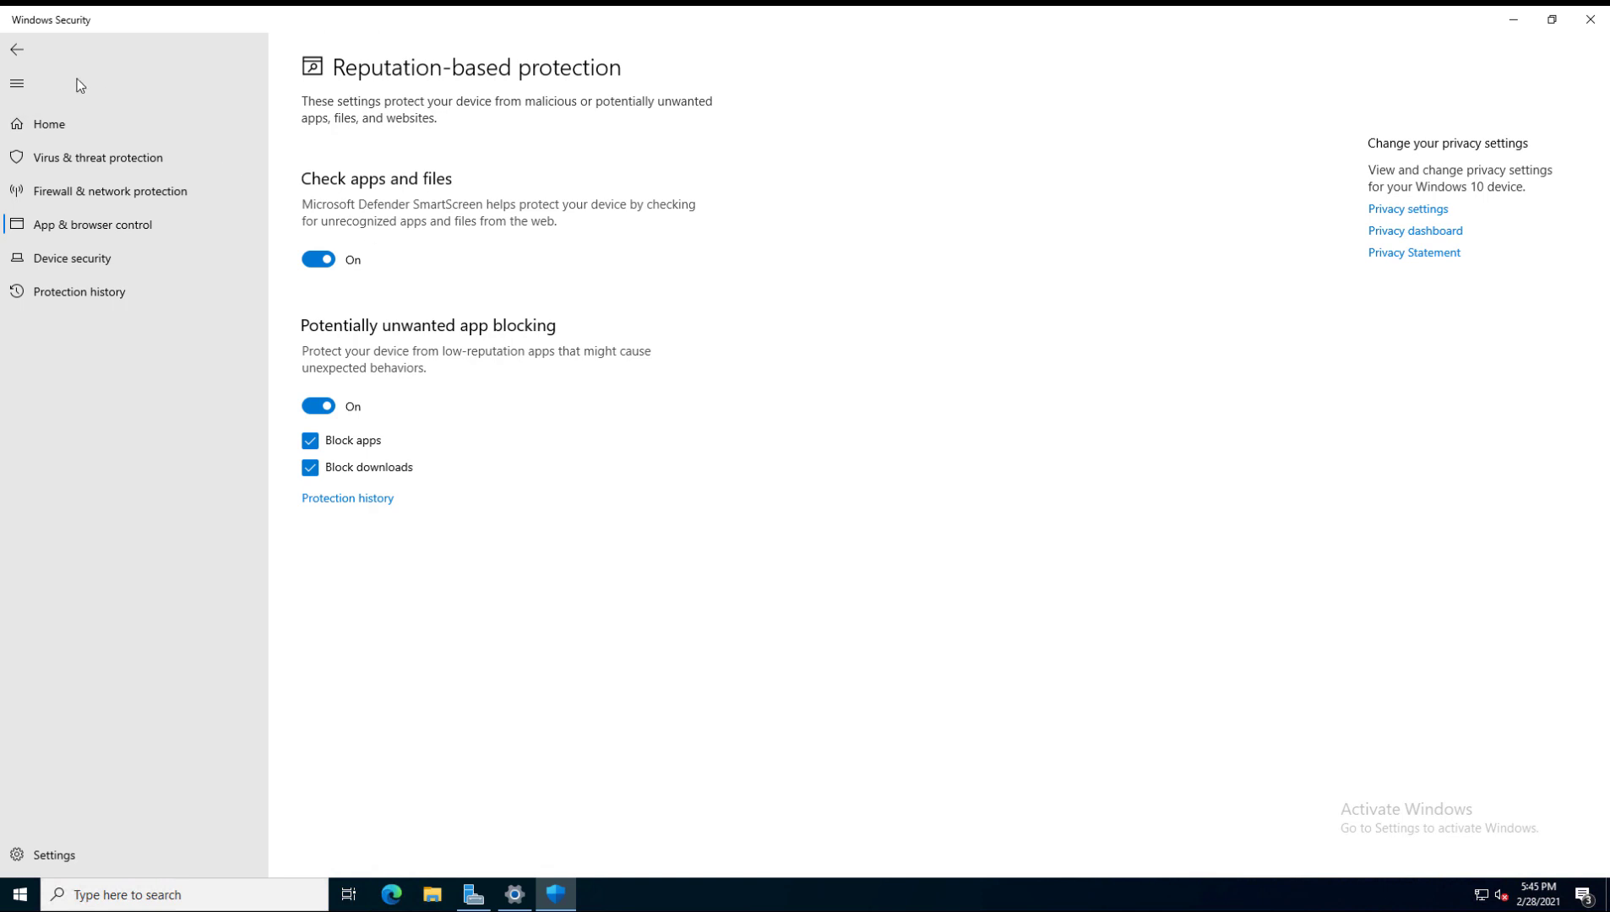
Return to App & browser control and open the Exploit protection settings
click(17, 49)
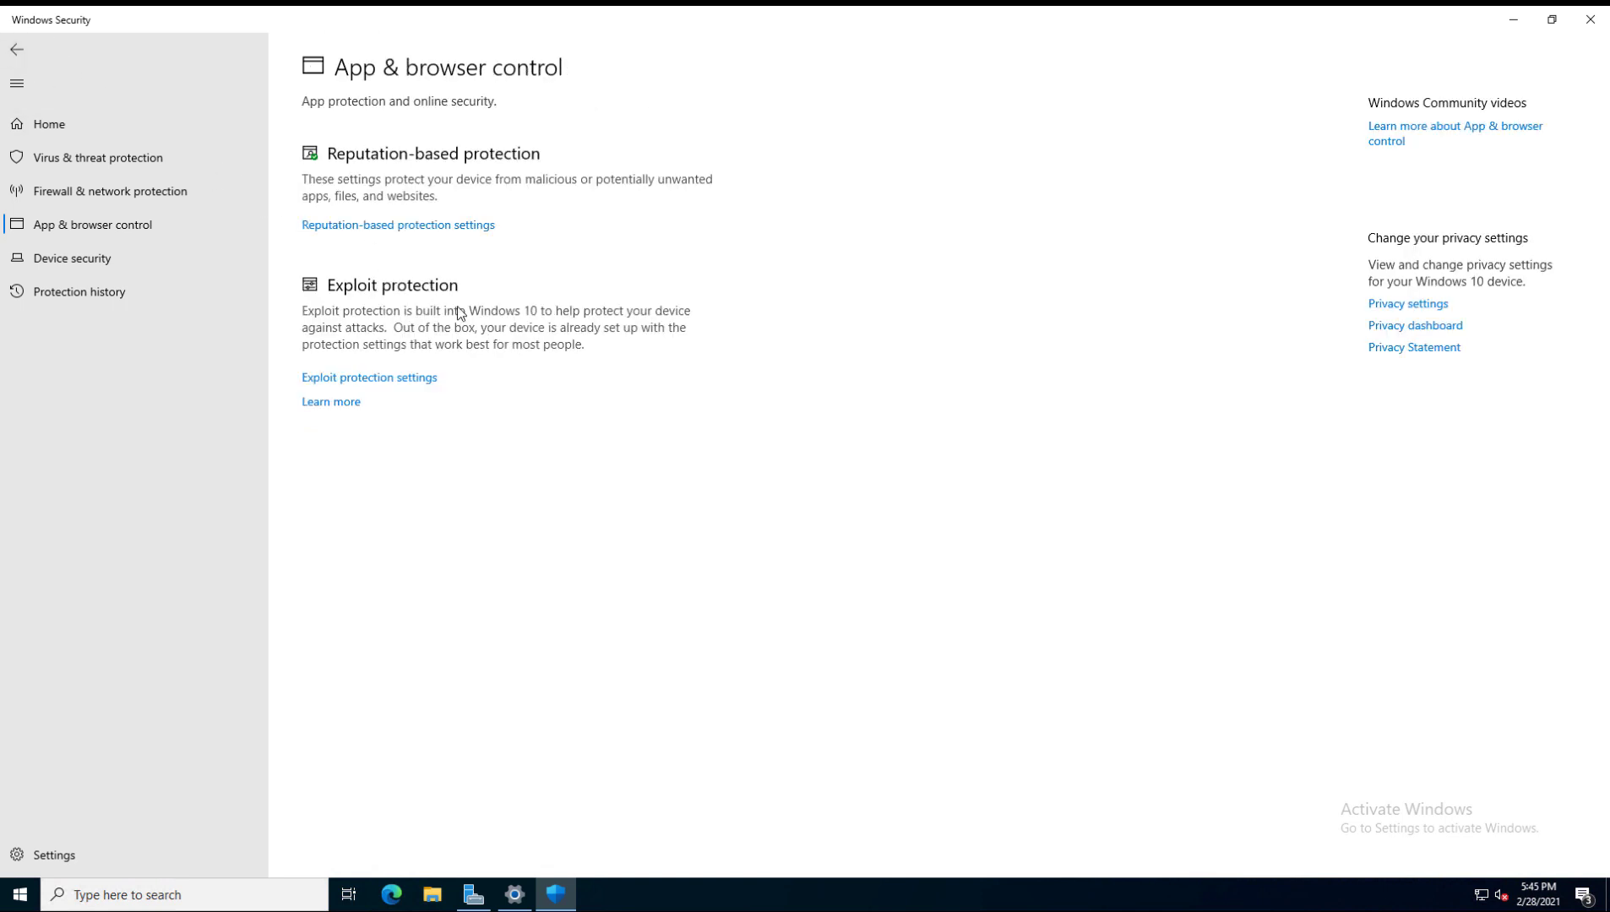
click(418, 385)
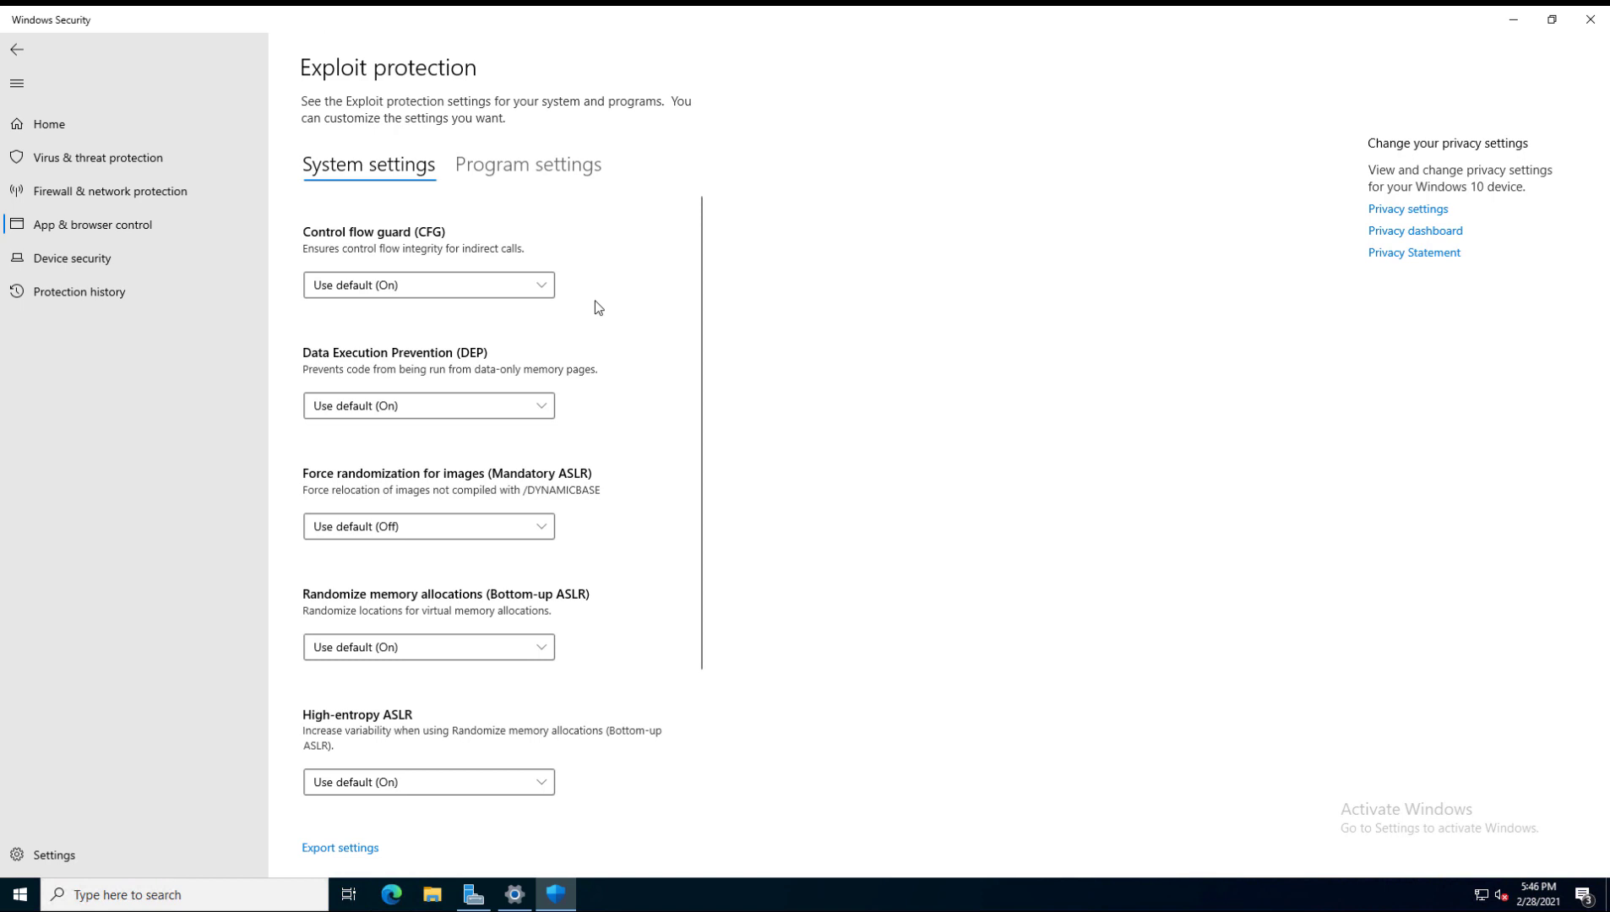
Check the CFG choices without changing them, then review the system mitigations down to Mandatory ASLR and SEHOP
click(516, 284)
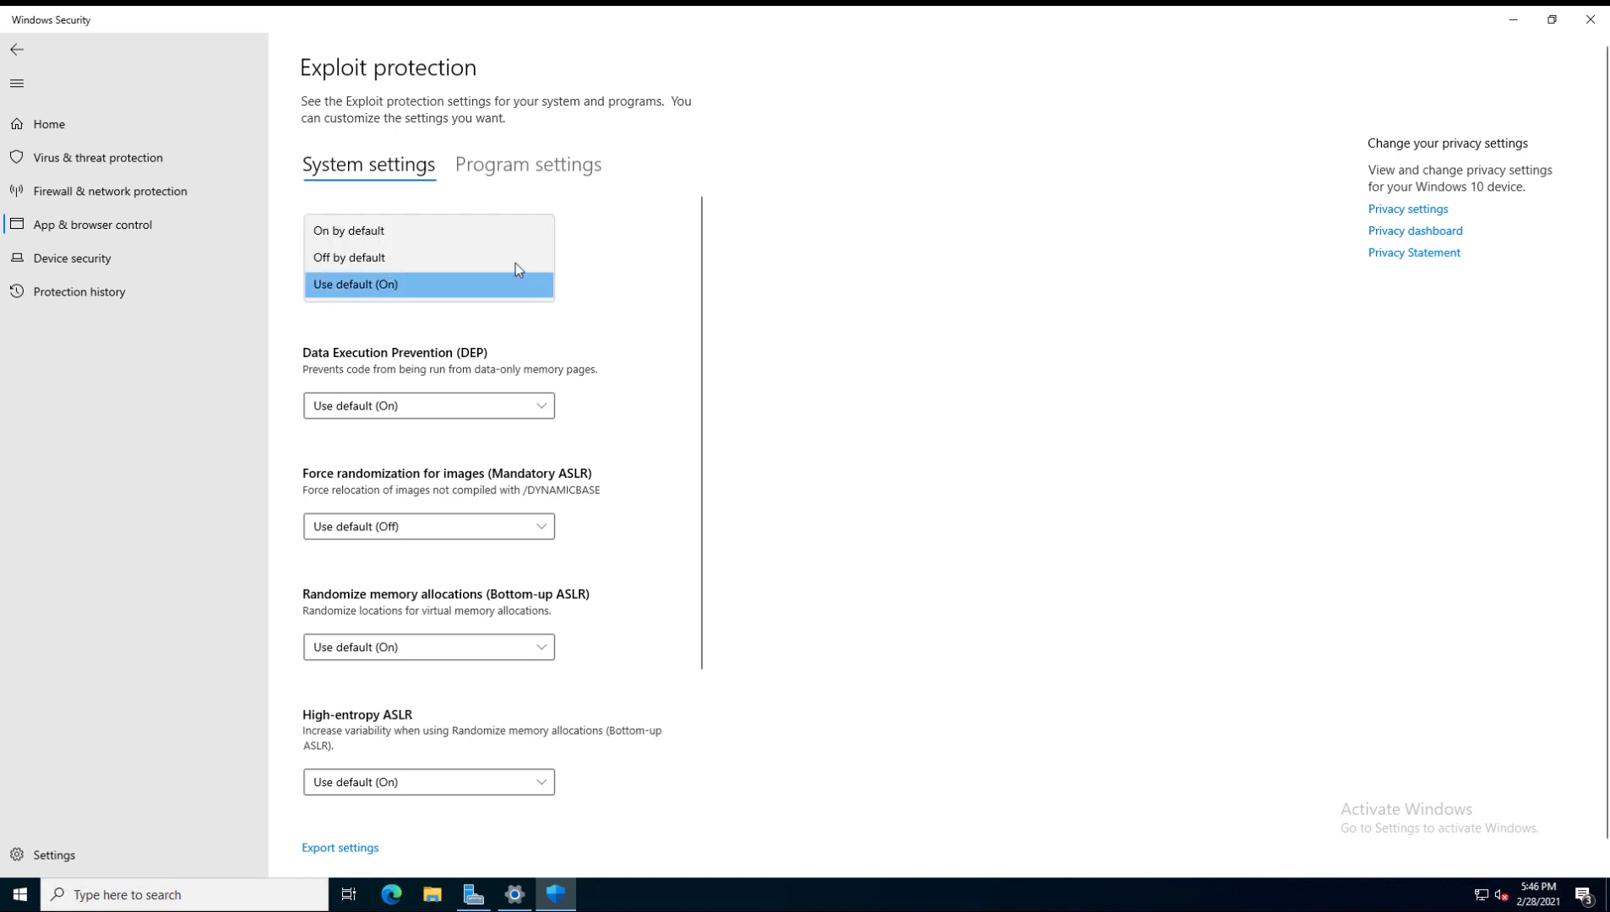
click(665, 316)
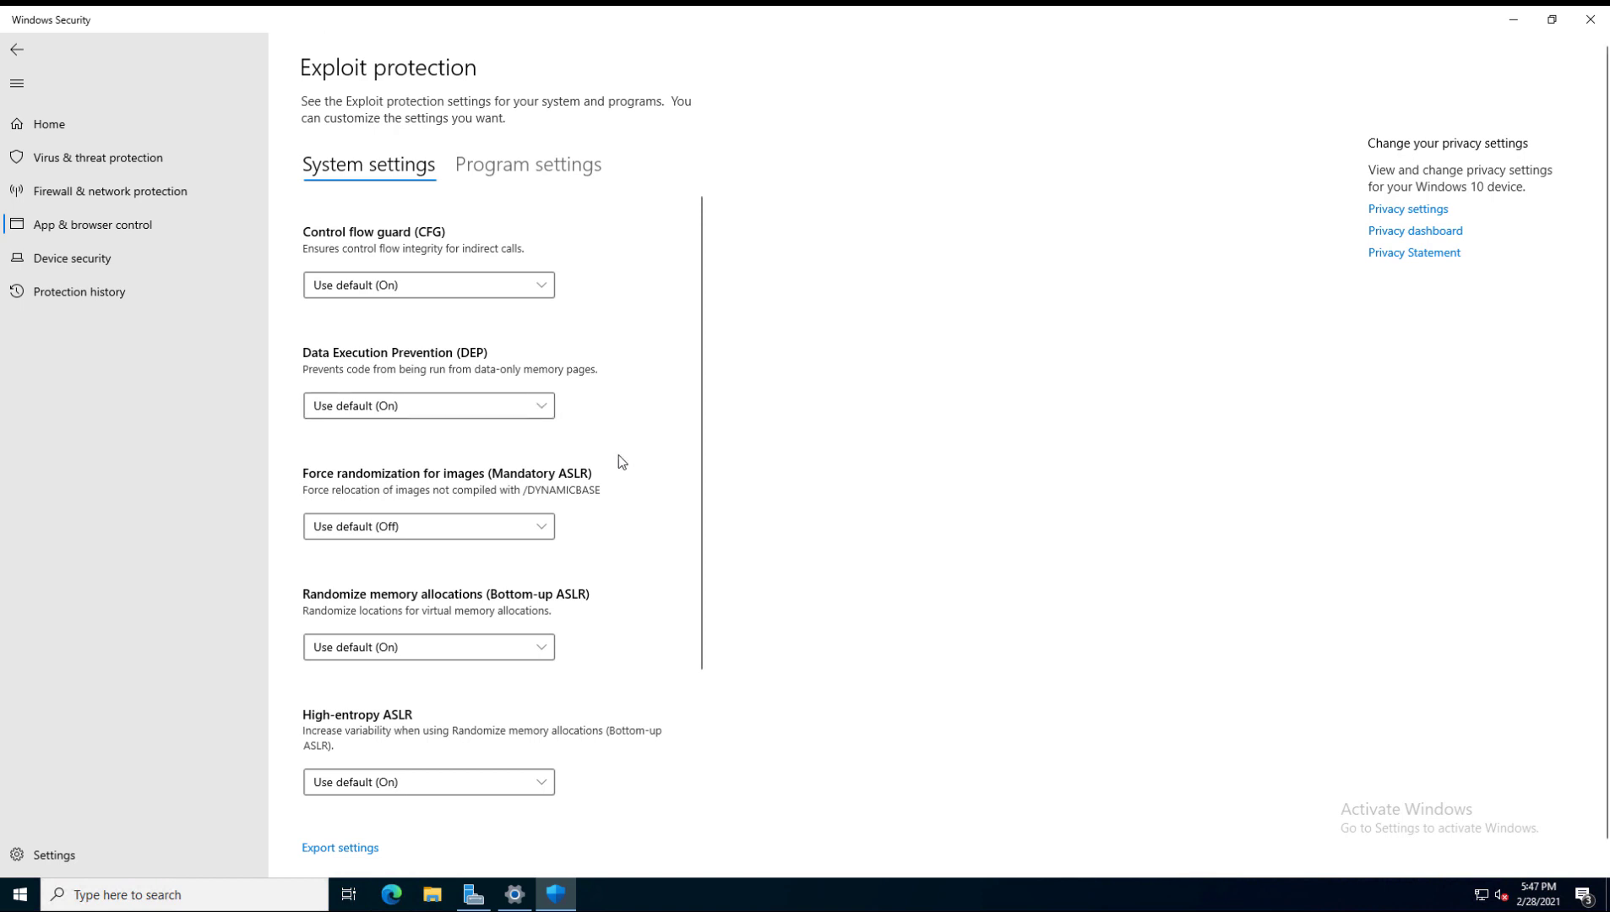
scroll(621, 461, down, 2)
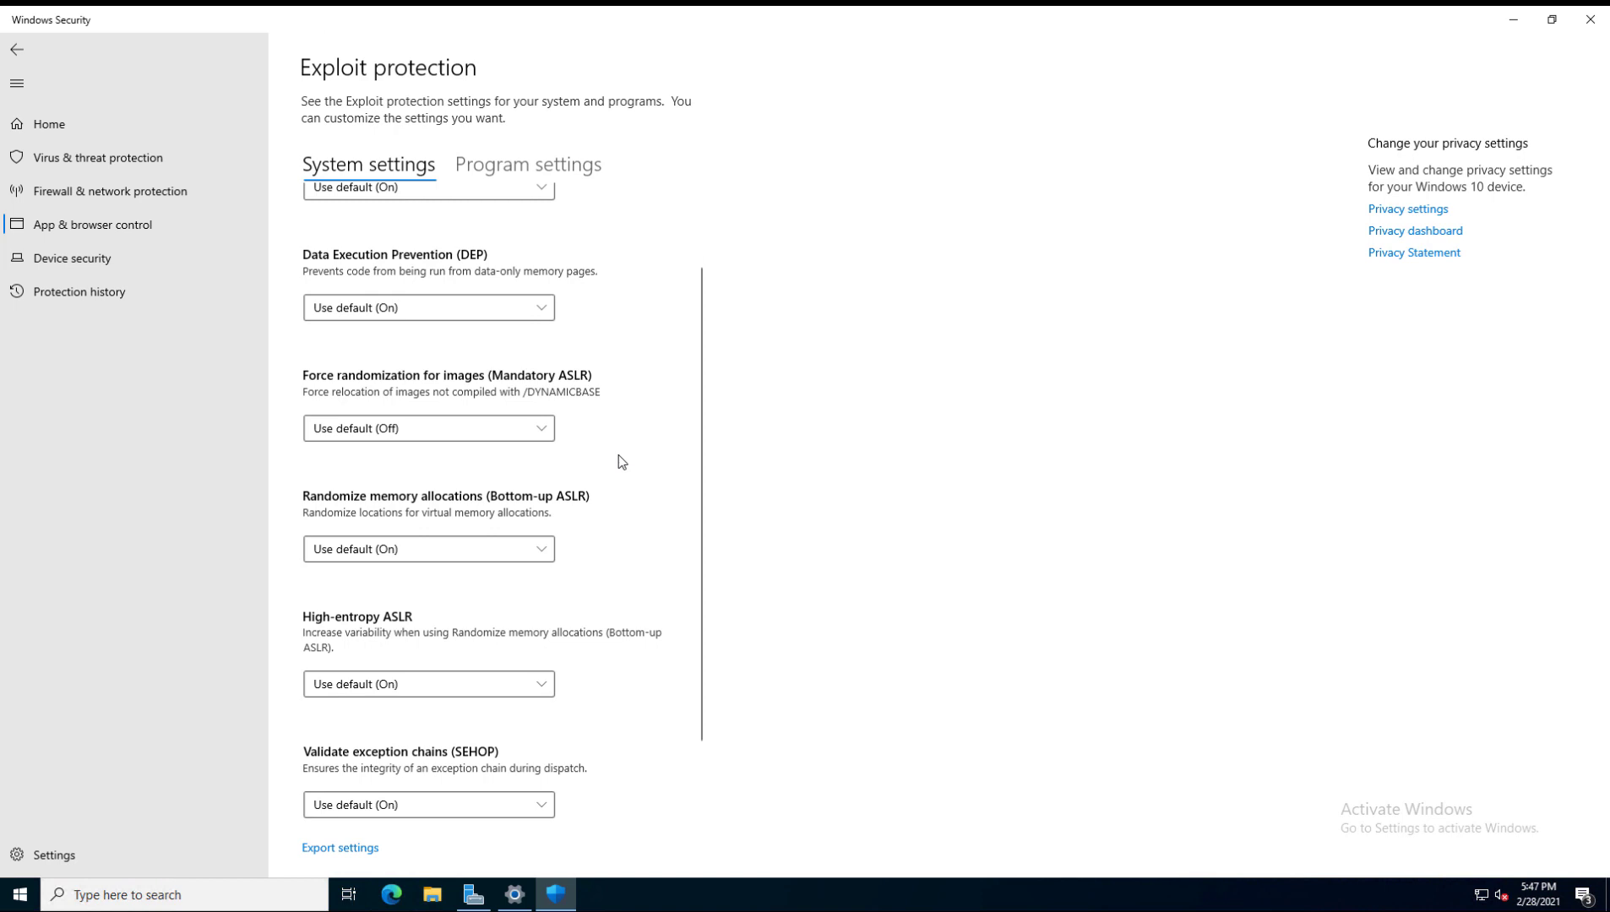
scroll(621, 461, down, 2)
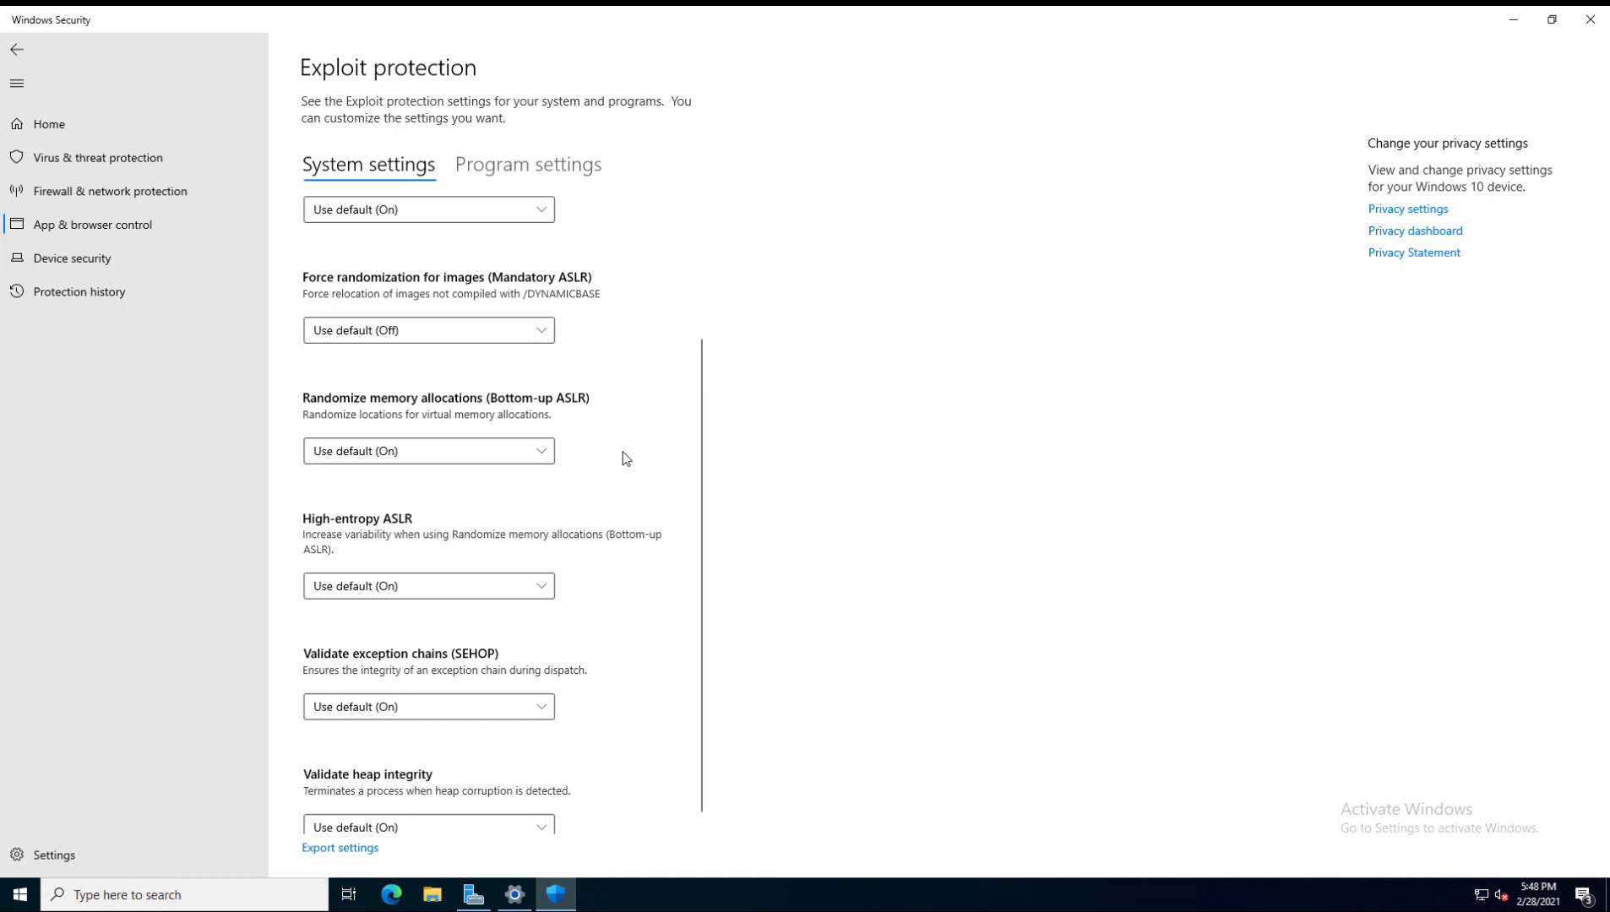
scroll(679, 486, down, 1)
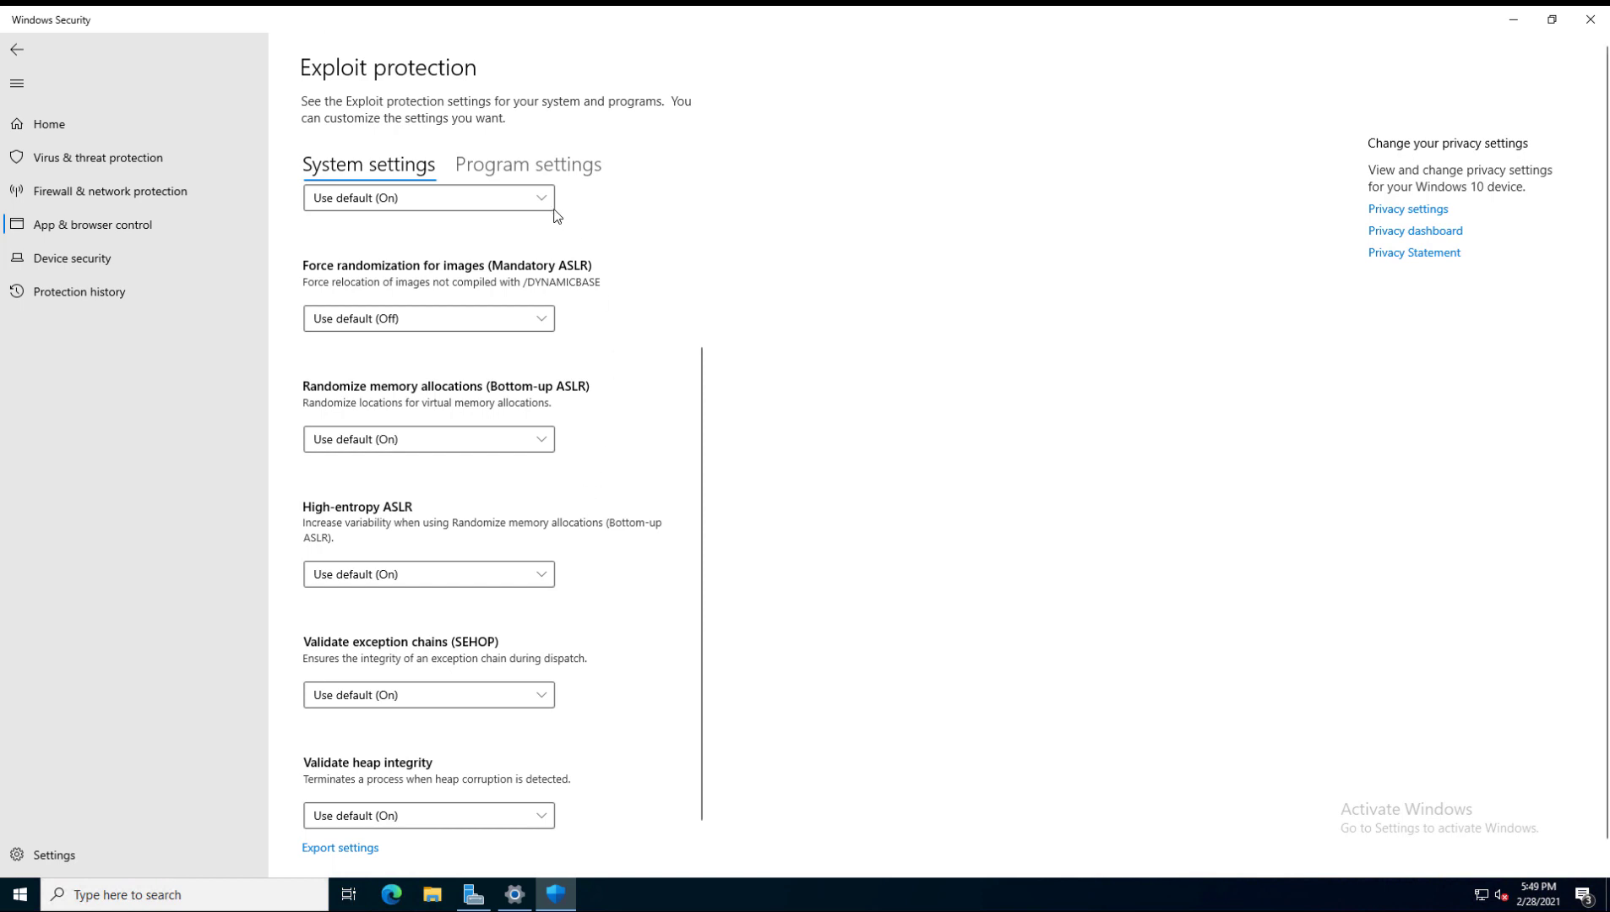
On the Program settings list, expand ExtExport.exe and open its exploit protection settings
click(507, 169)
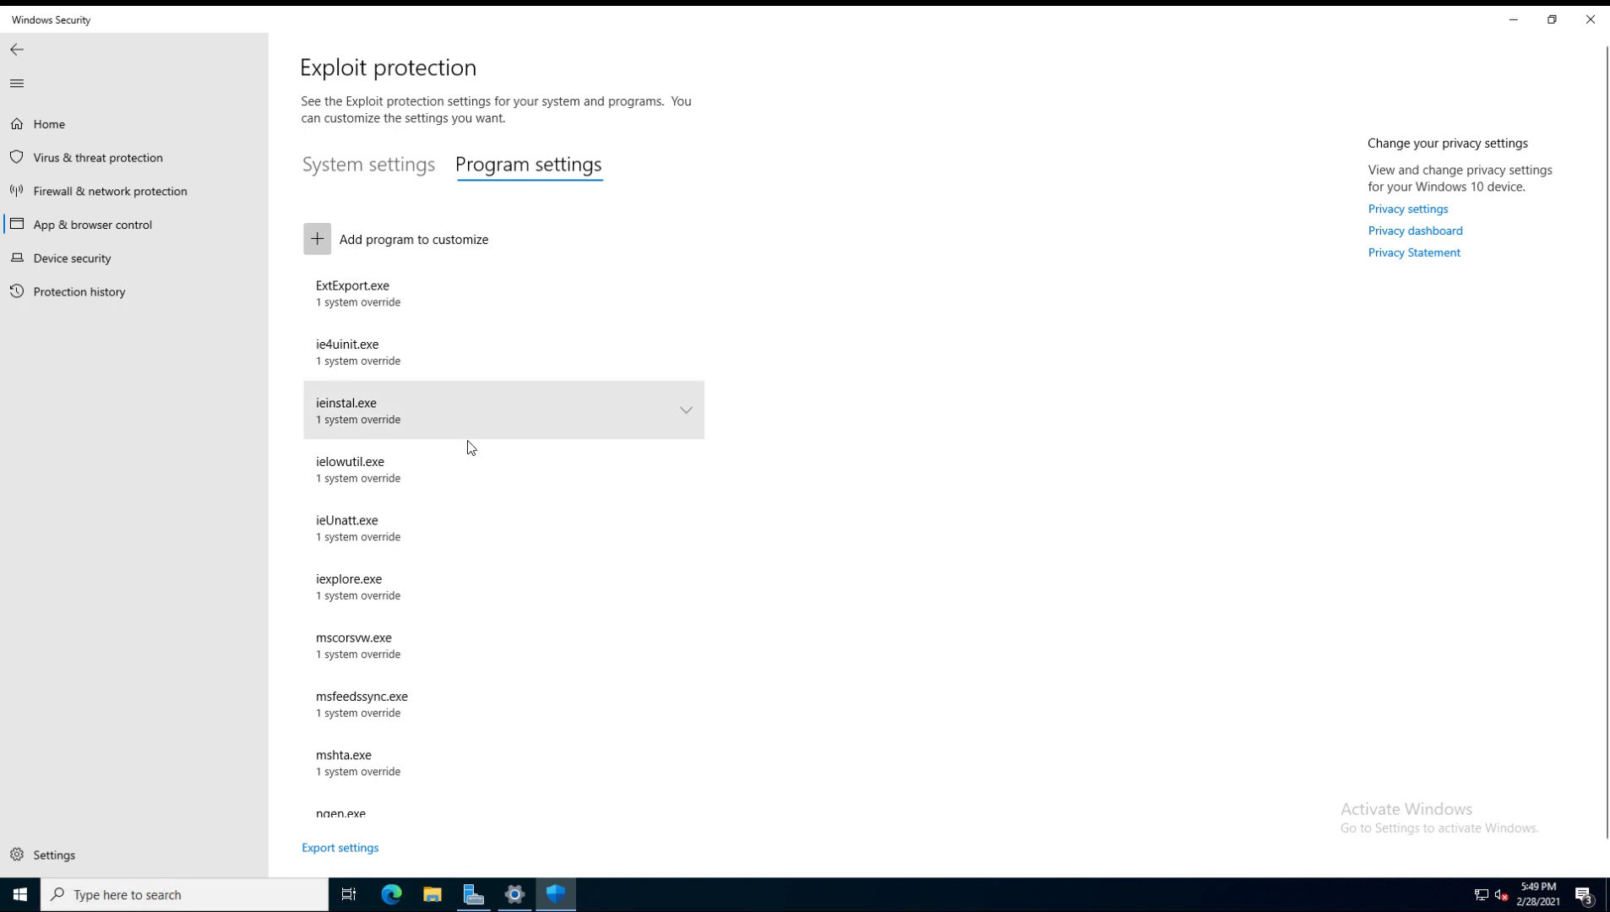
scroll(443, 583, down, 1)
scroll(445, 595, down, 3)
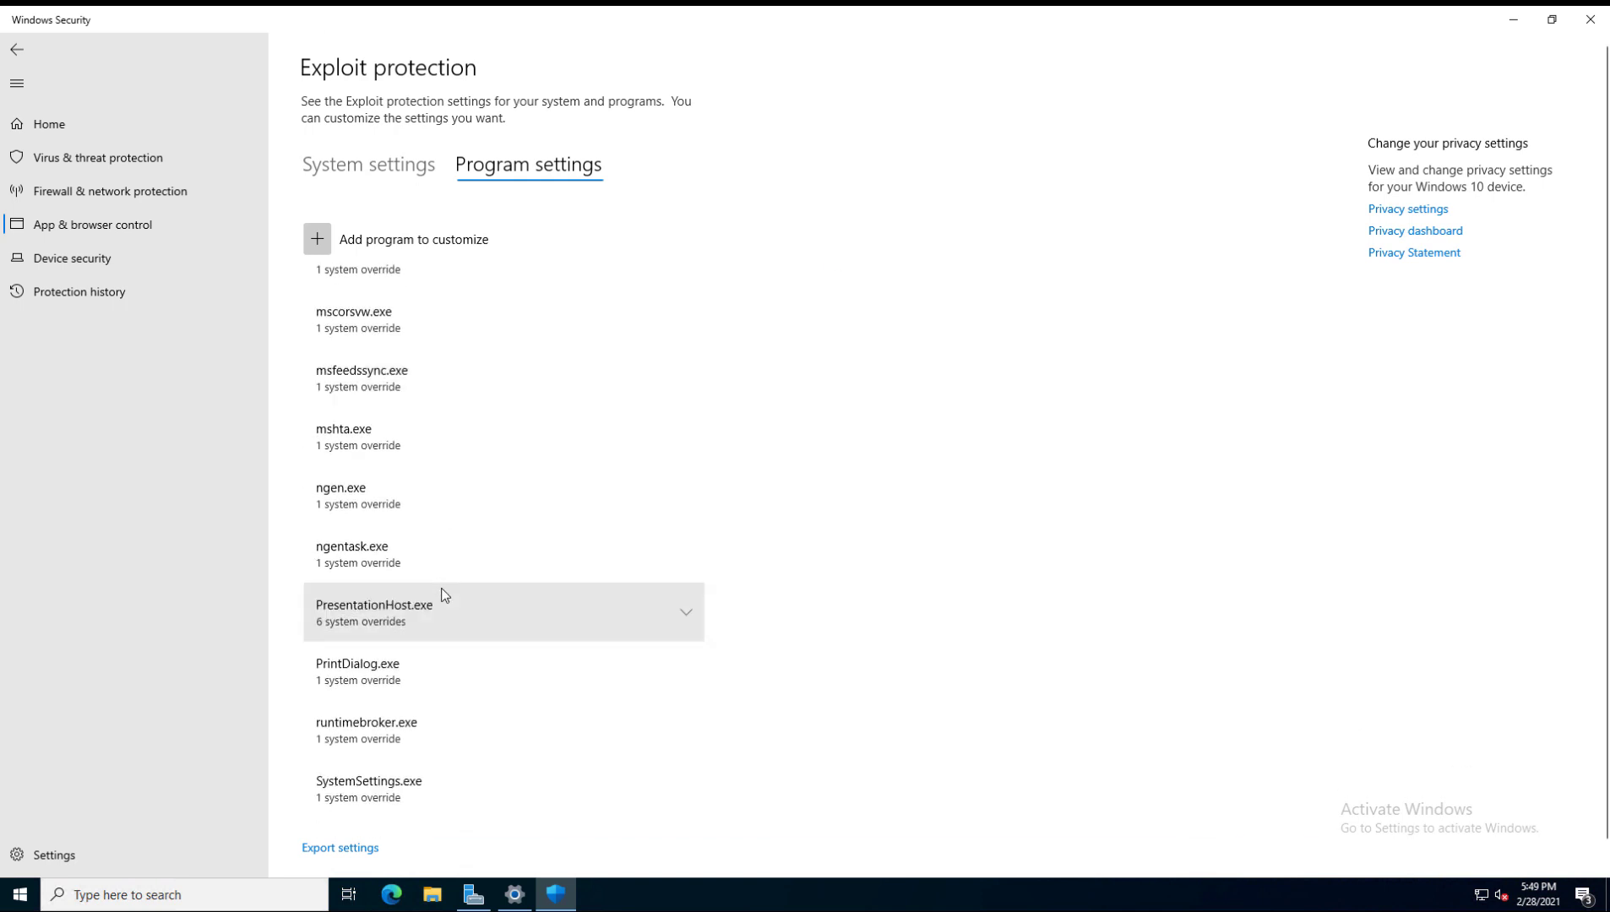
scroll(445, 596, up, 5)
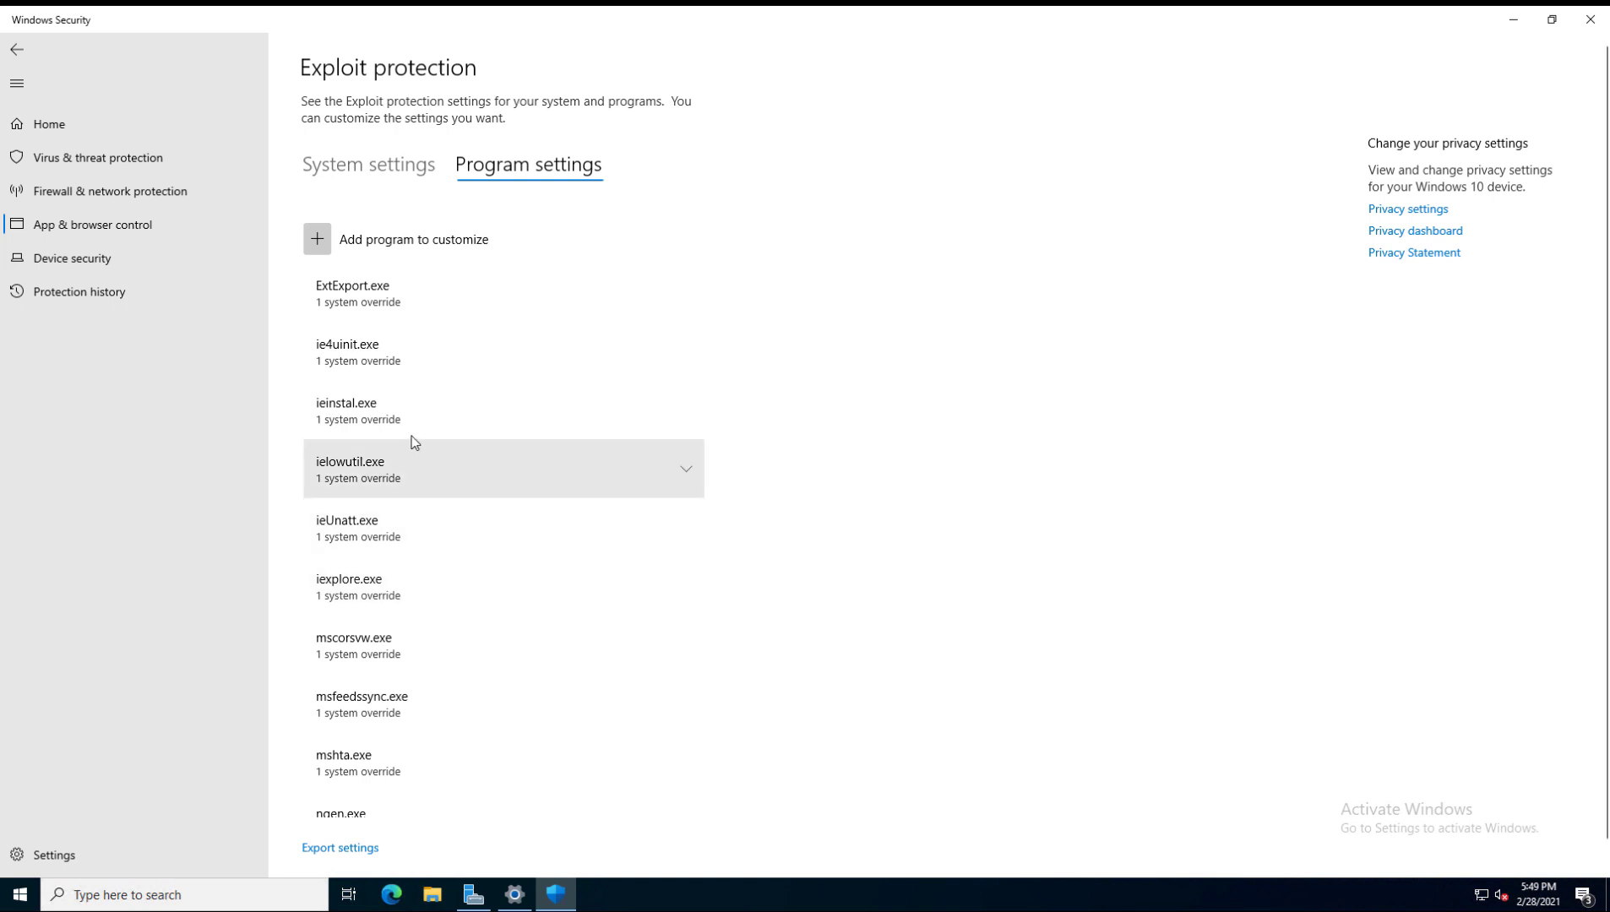
click(473, 291)
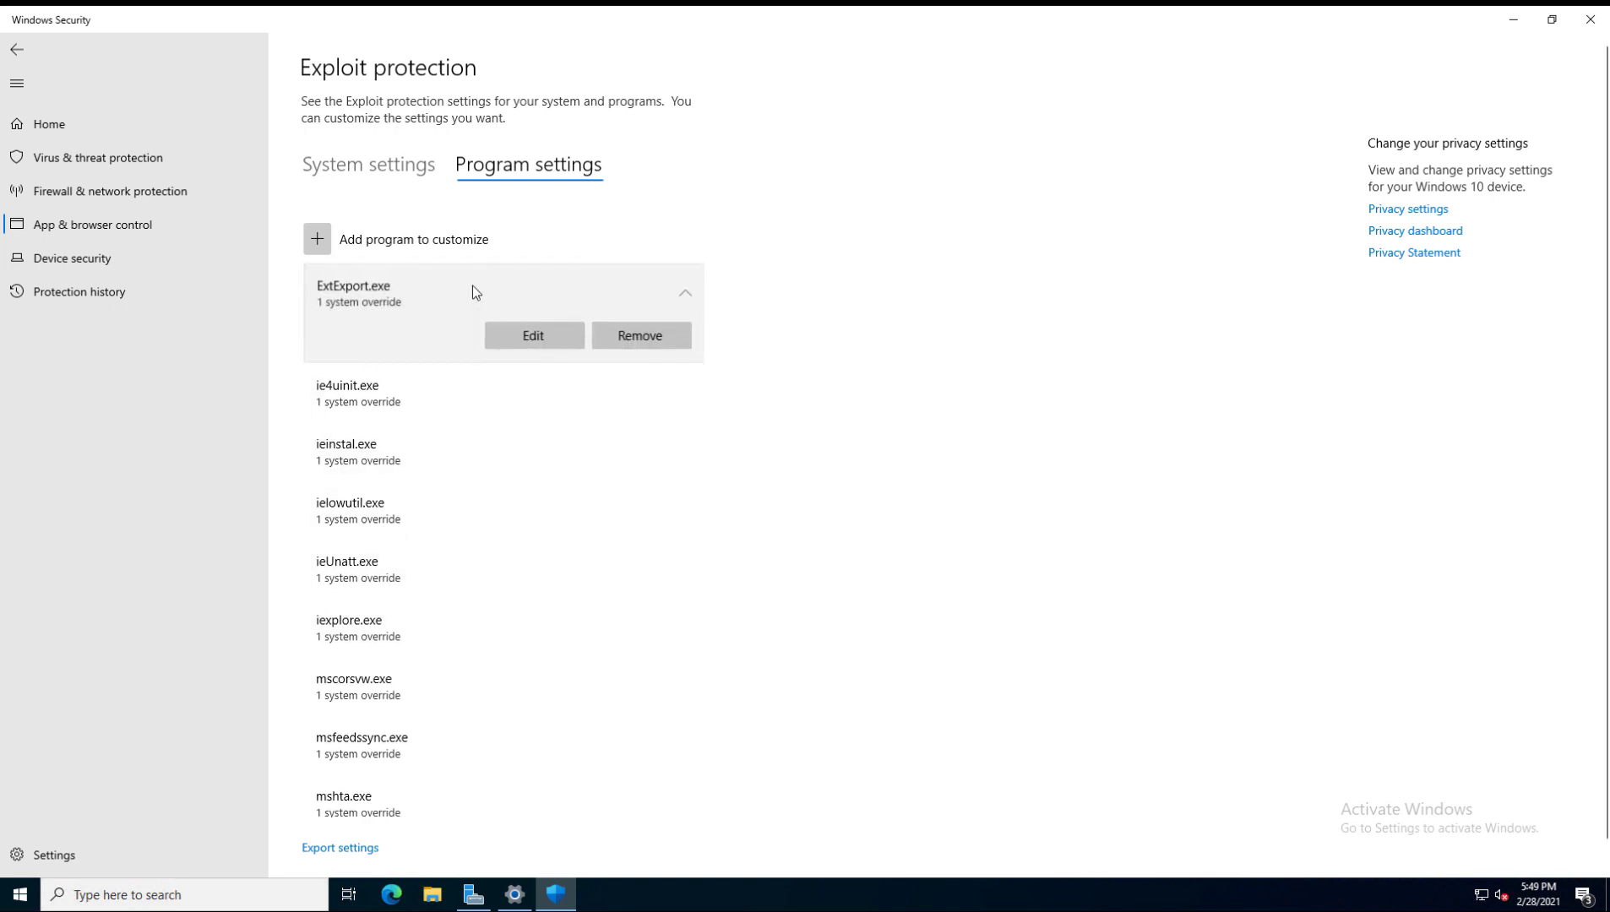
click(534, 339)
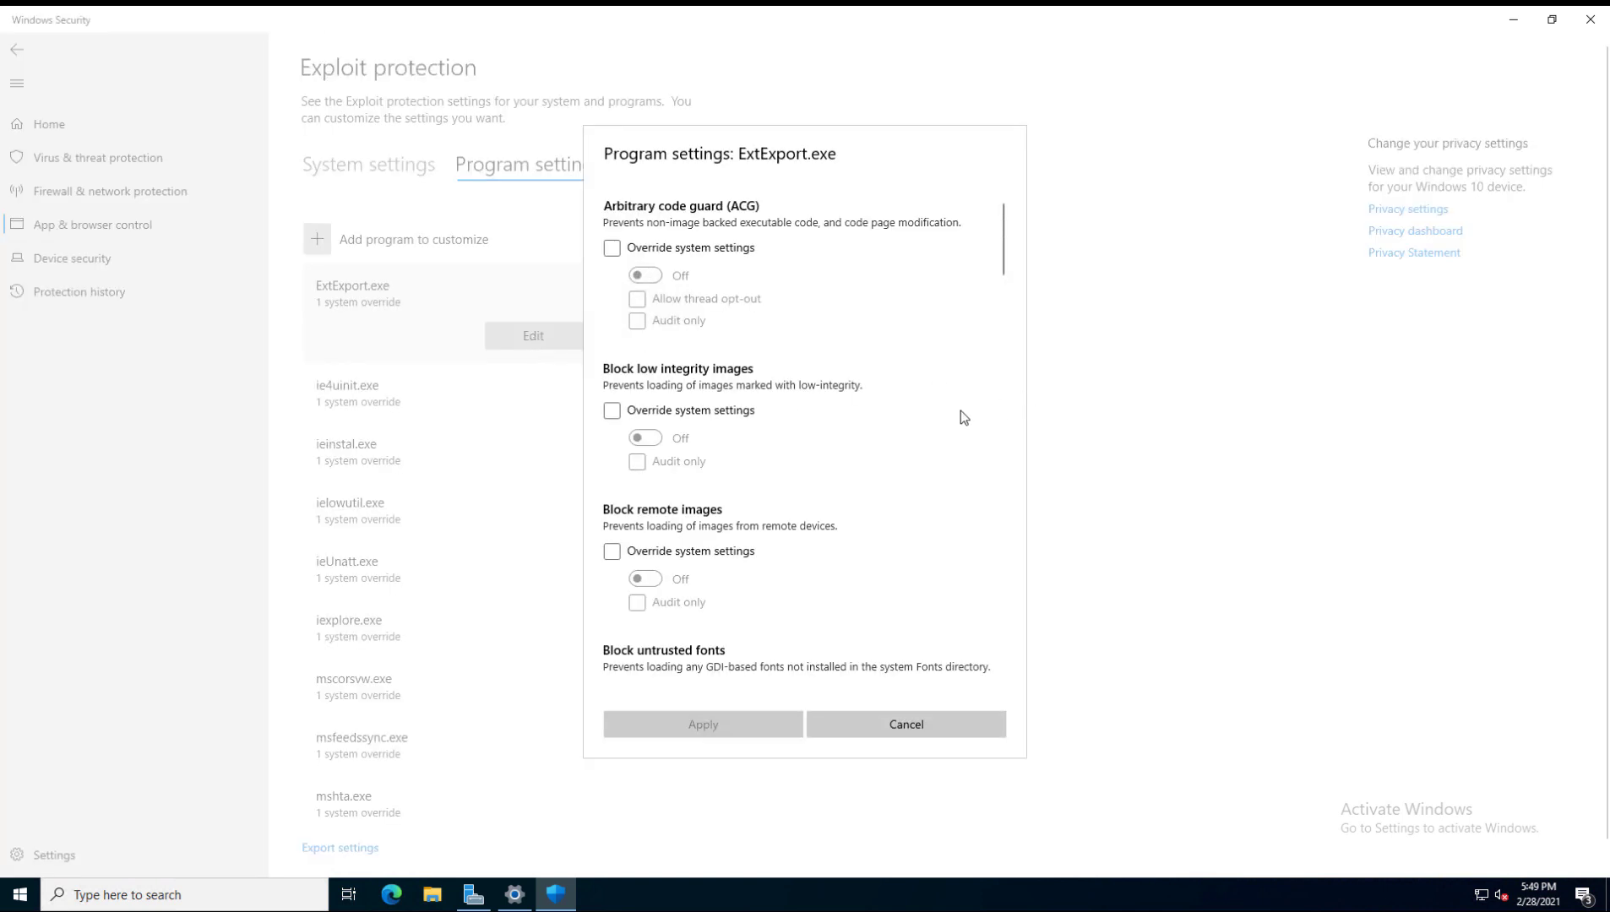
Override the system DEP setting for ExtExport.exe, set it Off, and close the dialog
scroll(942, 426, down, 5)
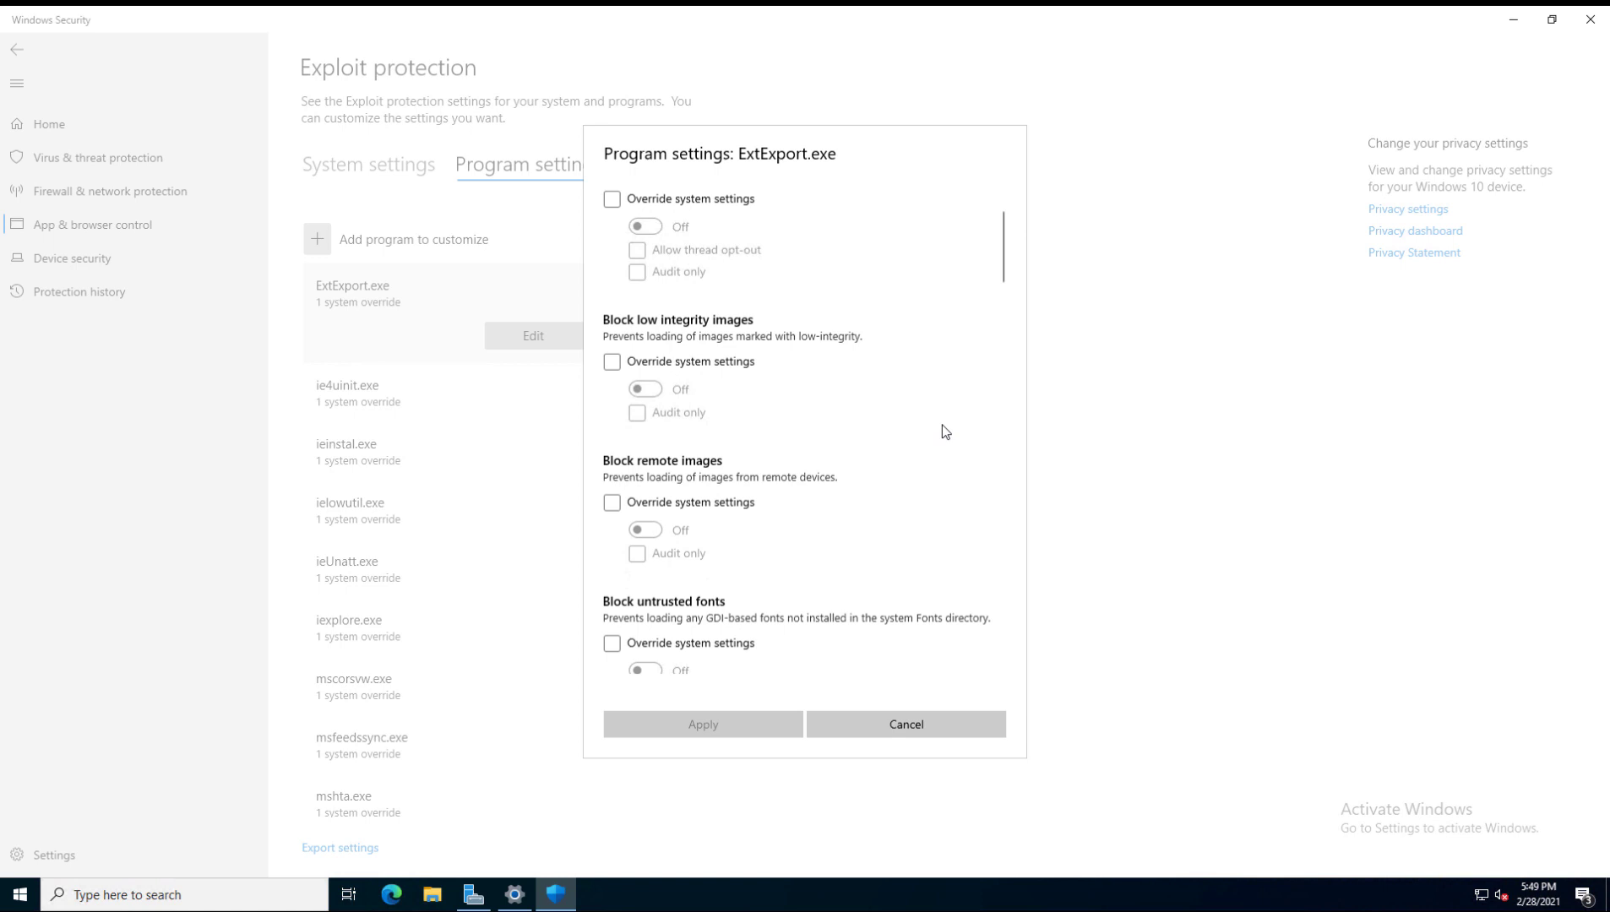
scroll(944, 431, down, 1)
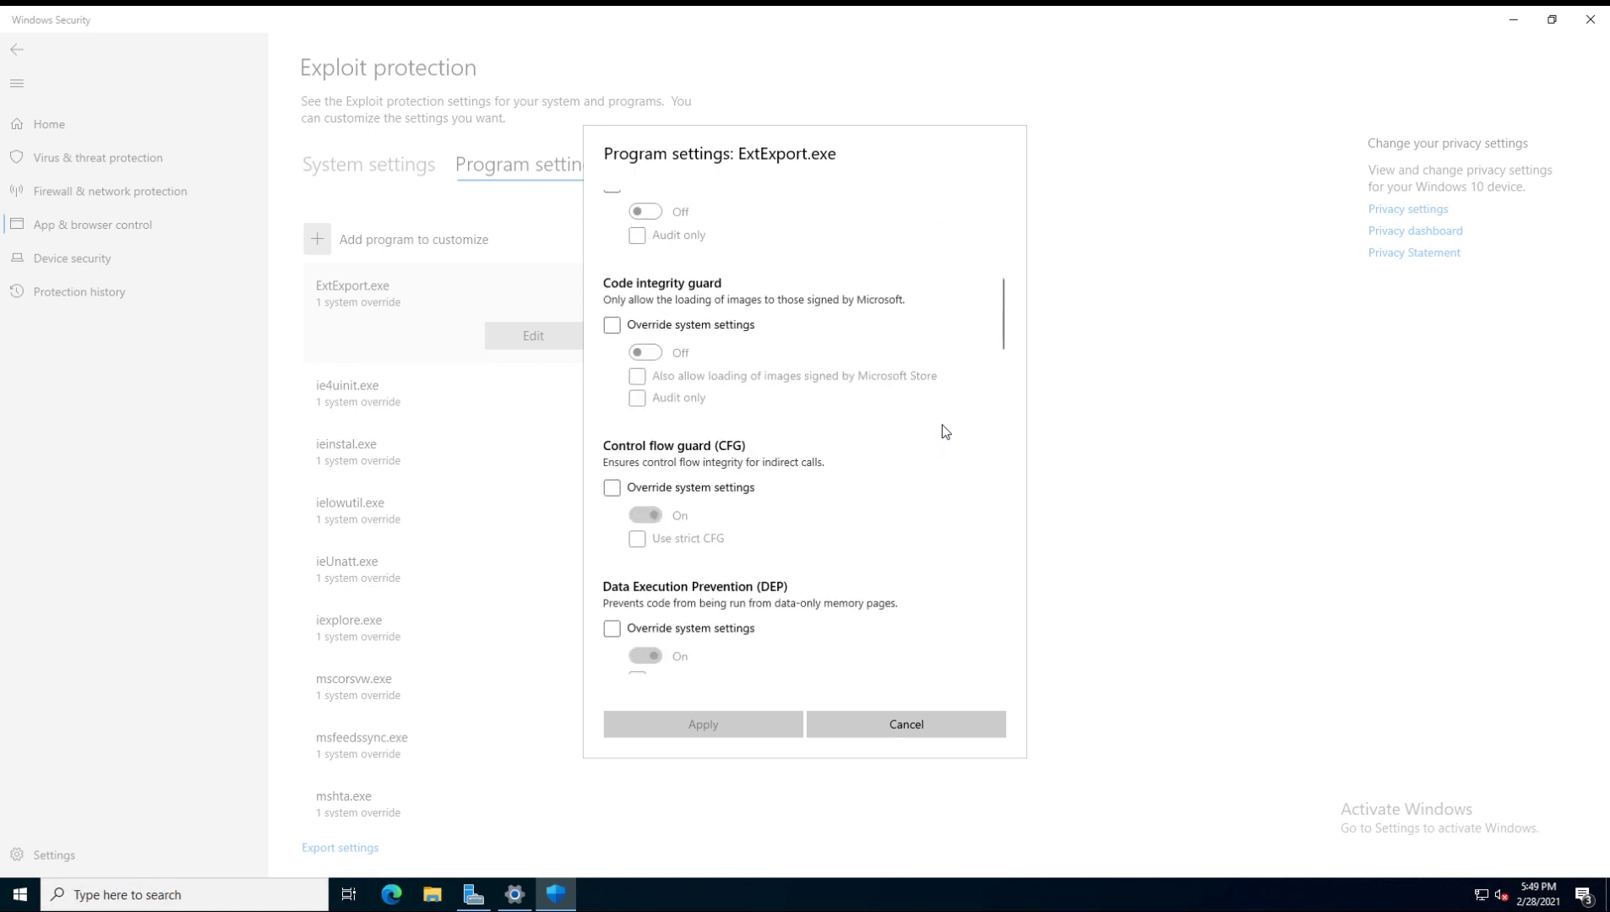
scroll(945, 431, down, 2)
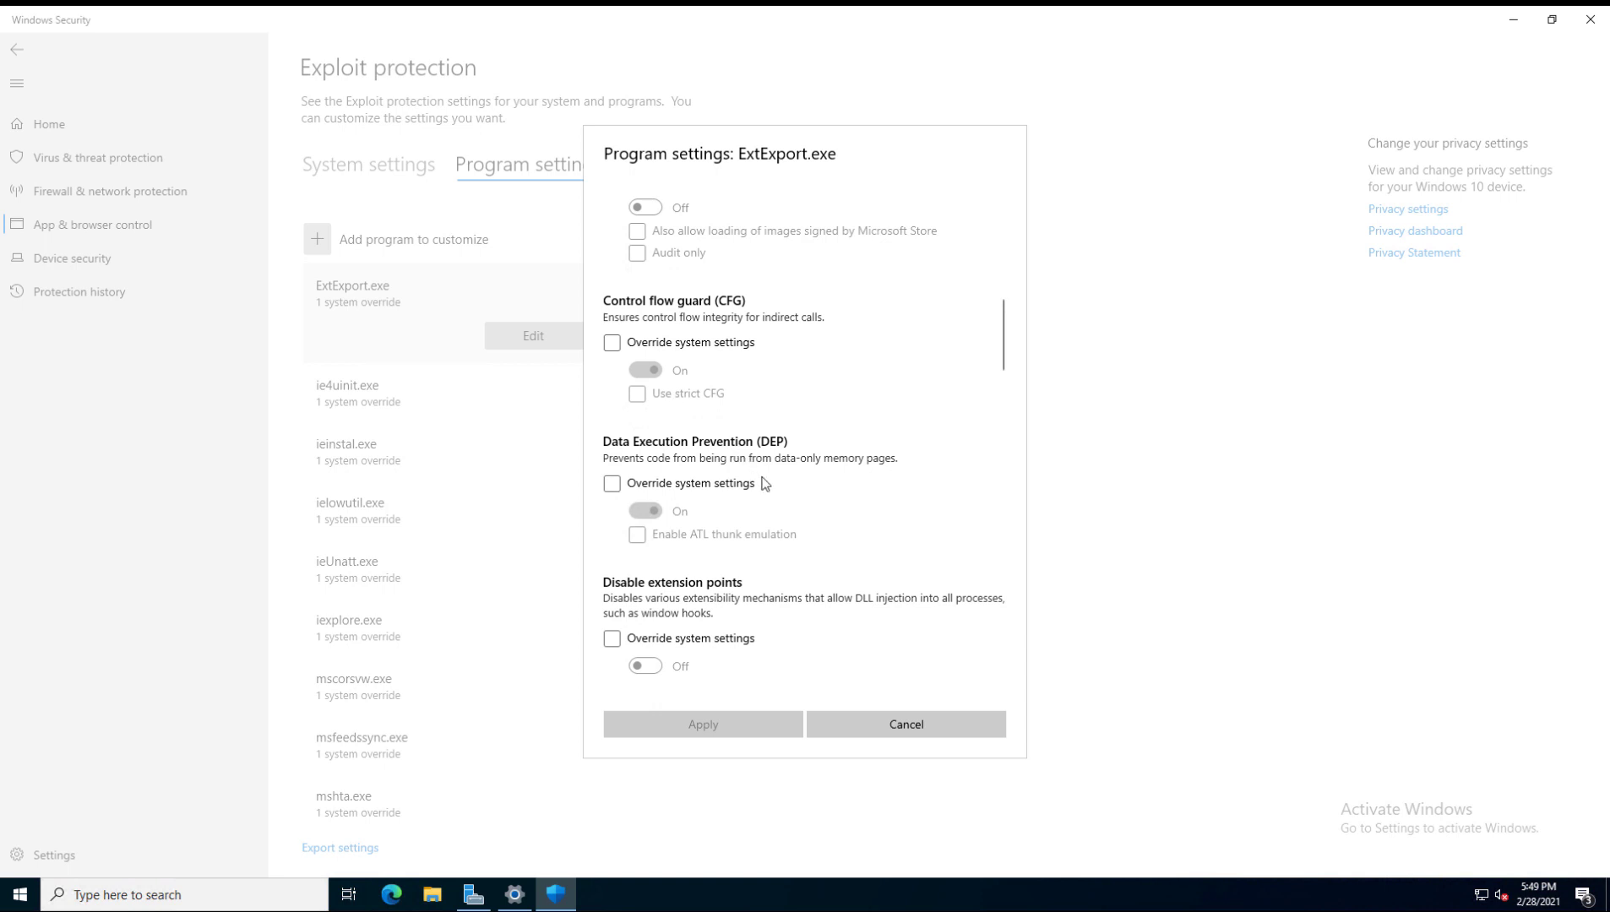
scroll(766, 483, down, 2)
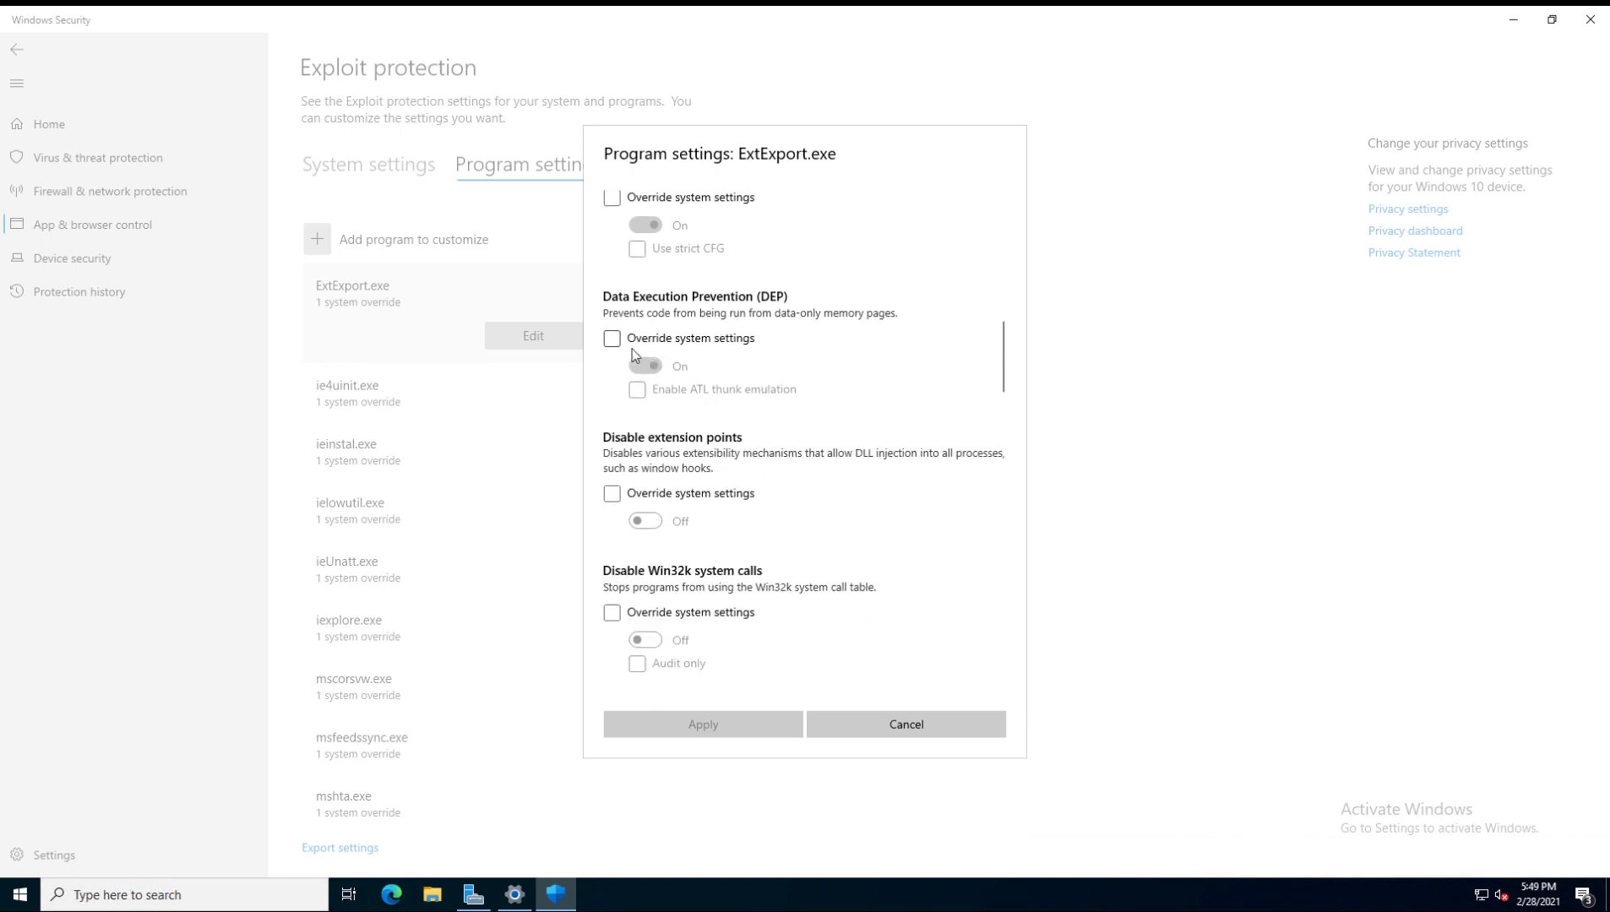
click(612, 338)
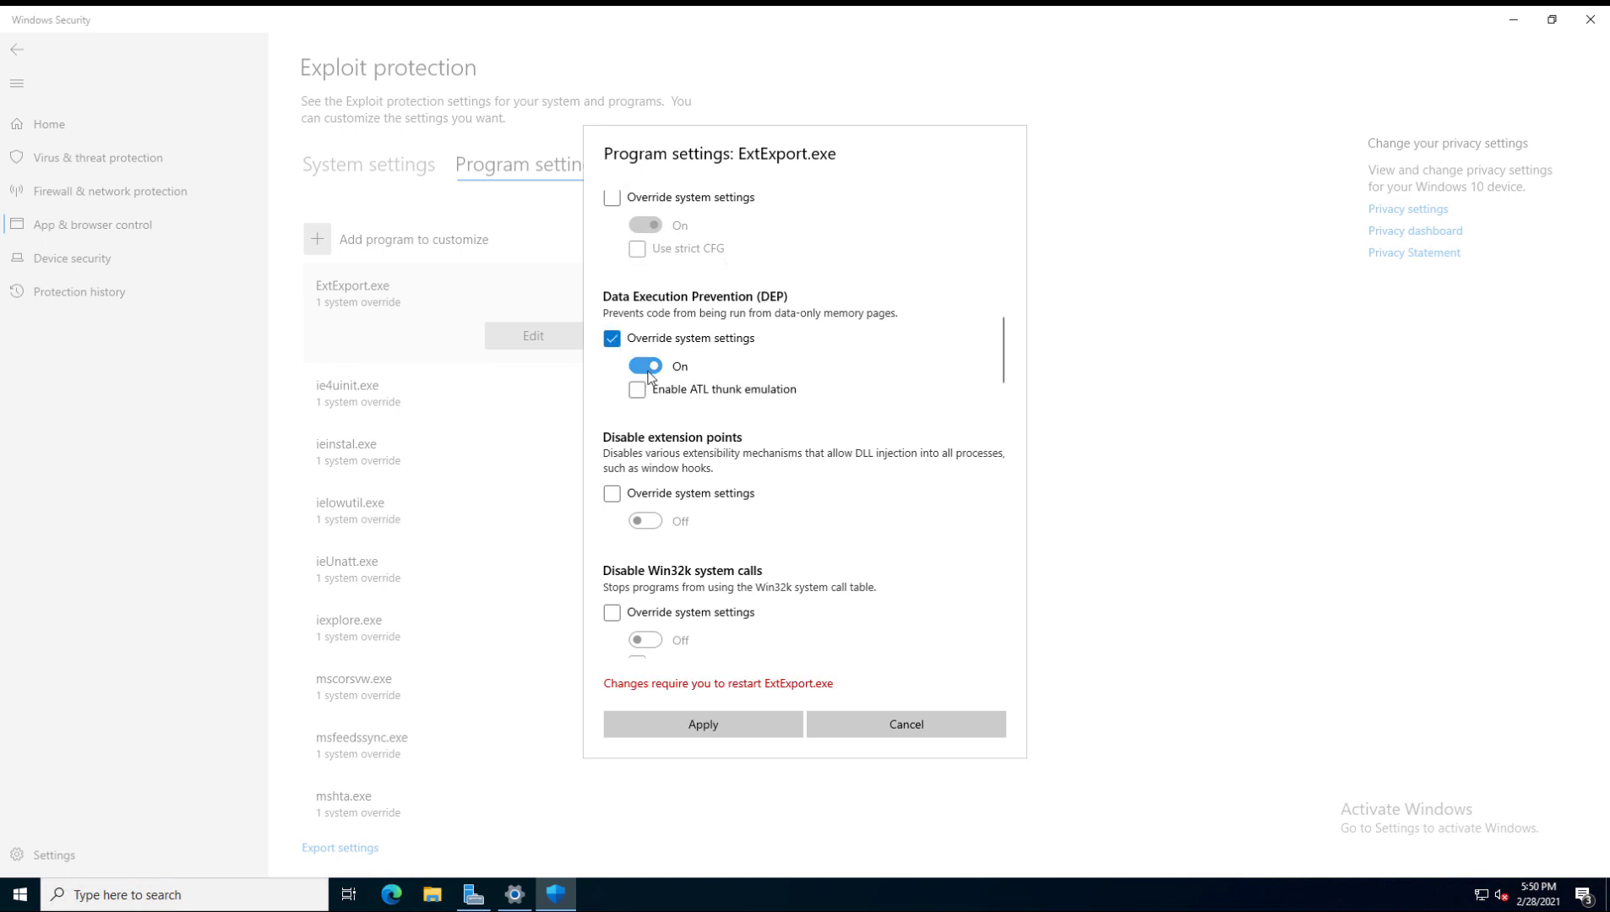
click(638, 368)
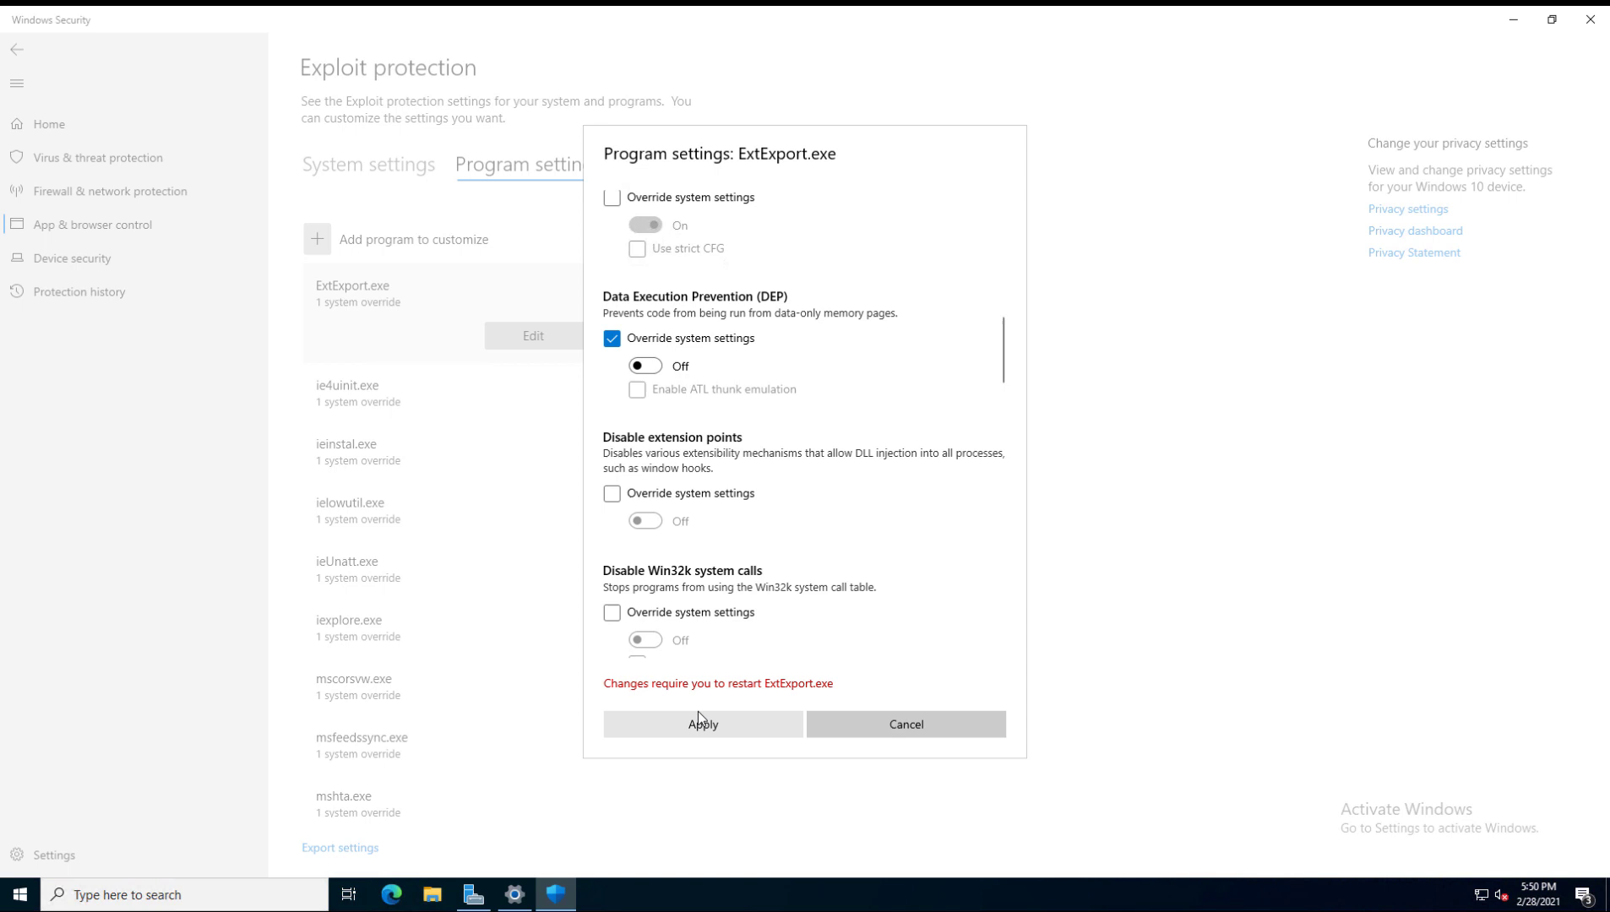
click(918, 724)
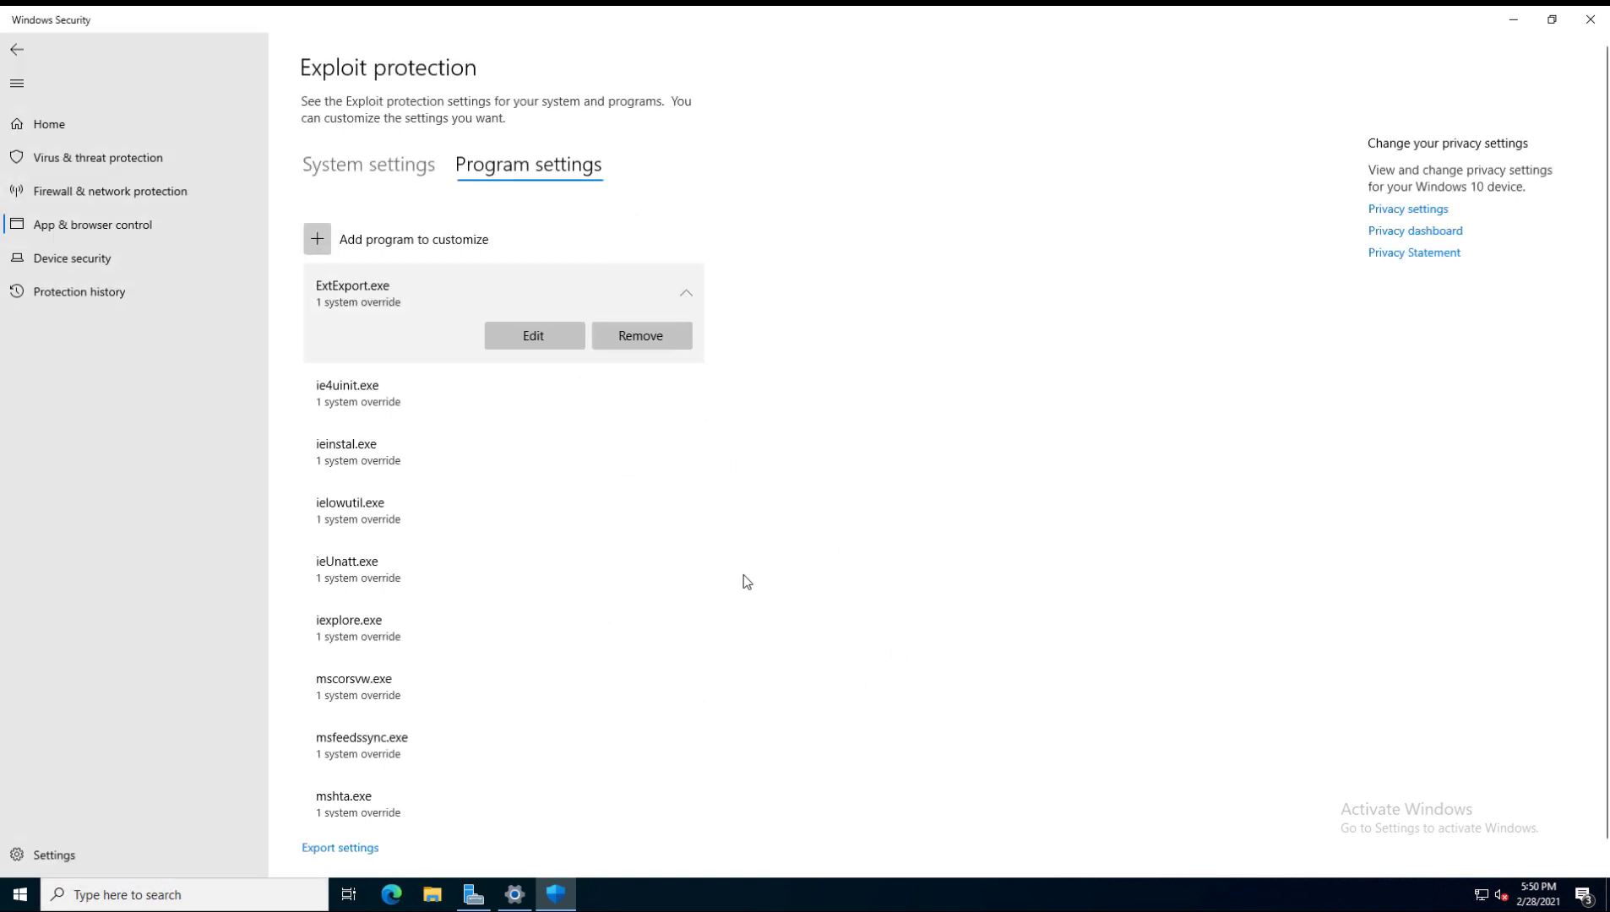
scroll(747, 582, down, 1)
scroll(609, 572, down, 3)
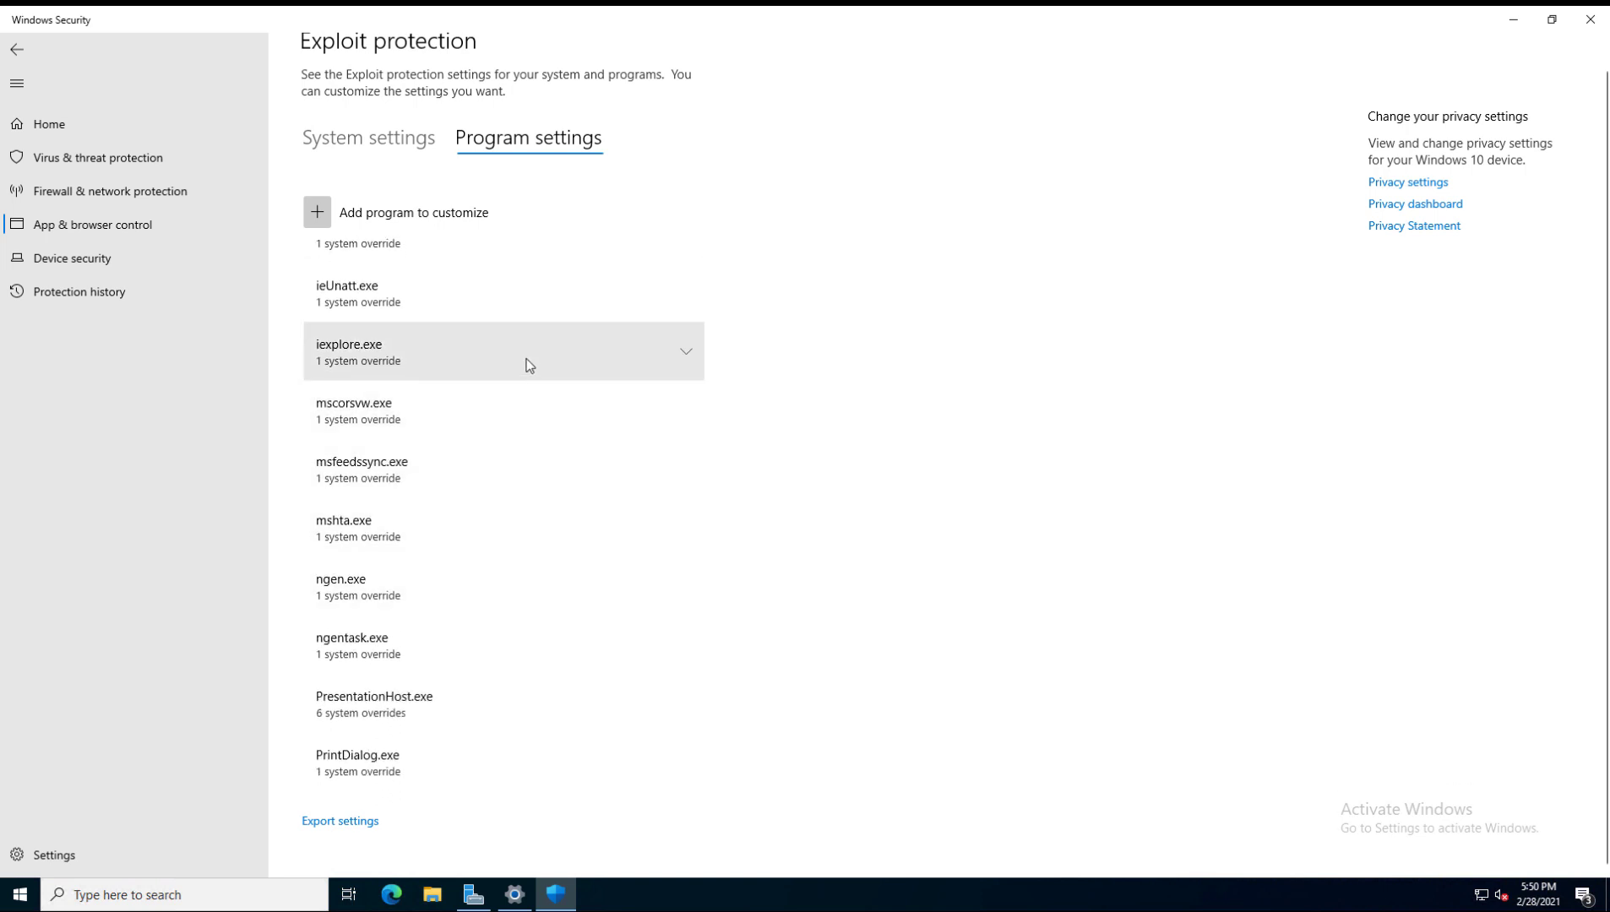
click(529, 360)
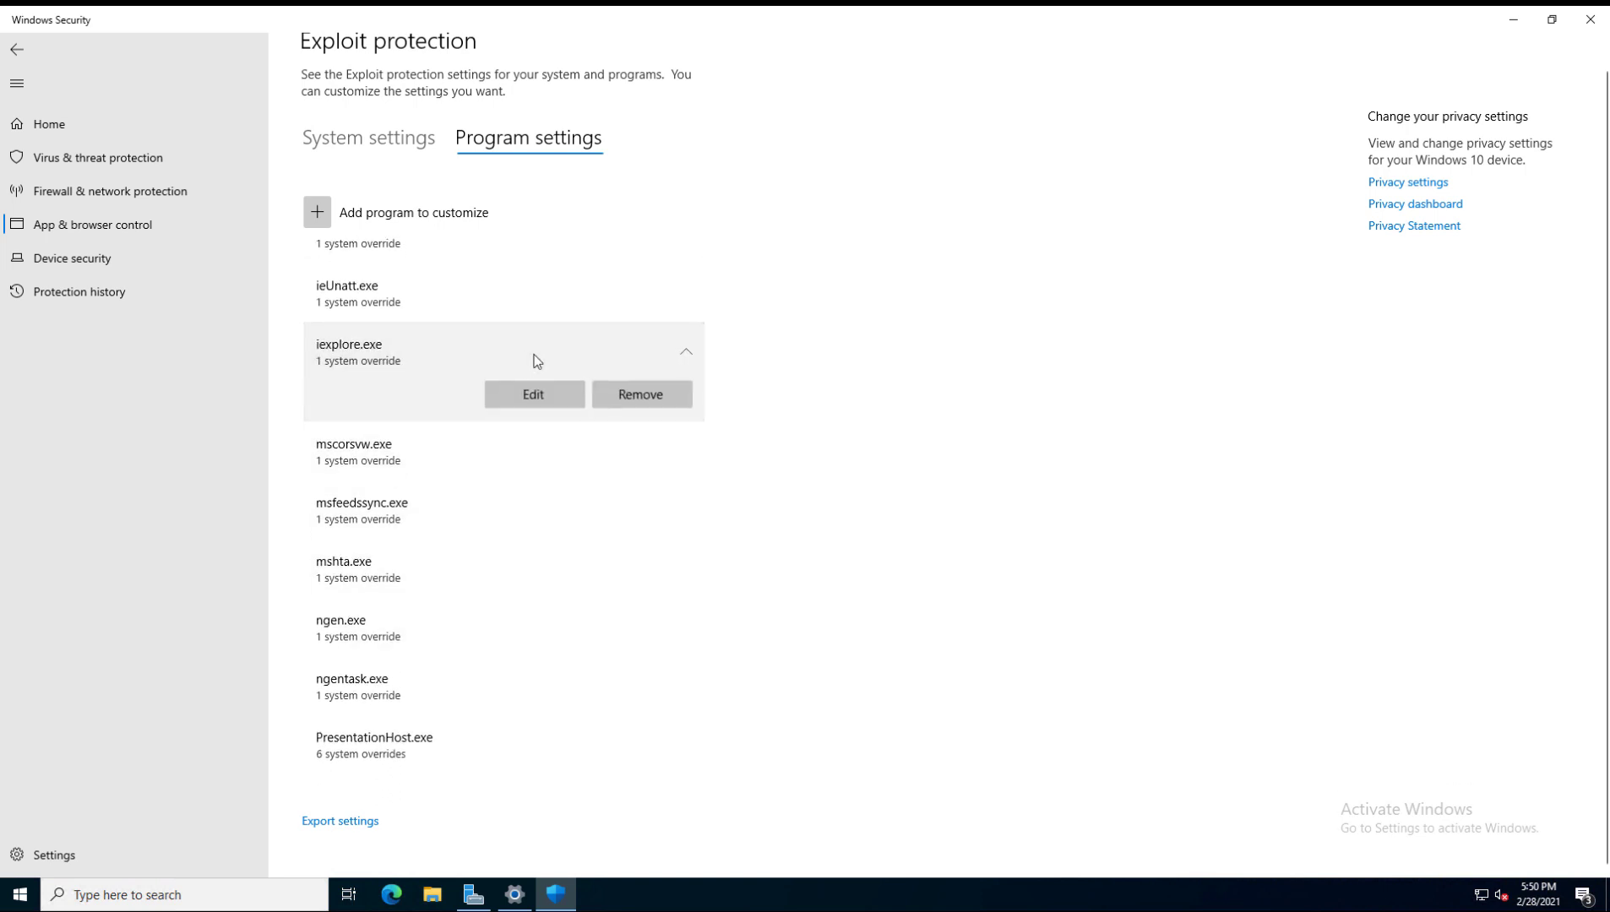
click(534, 397)
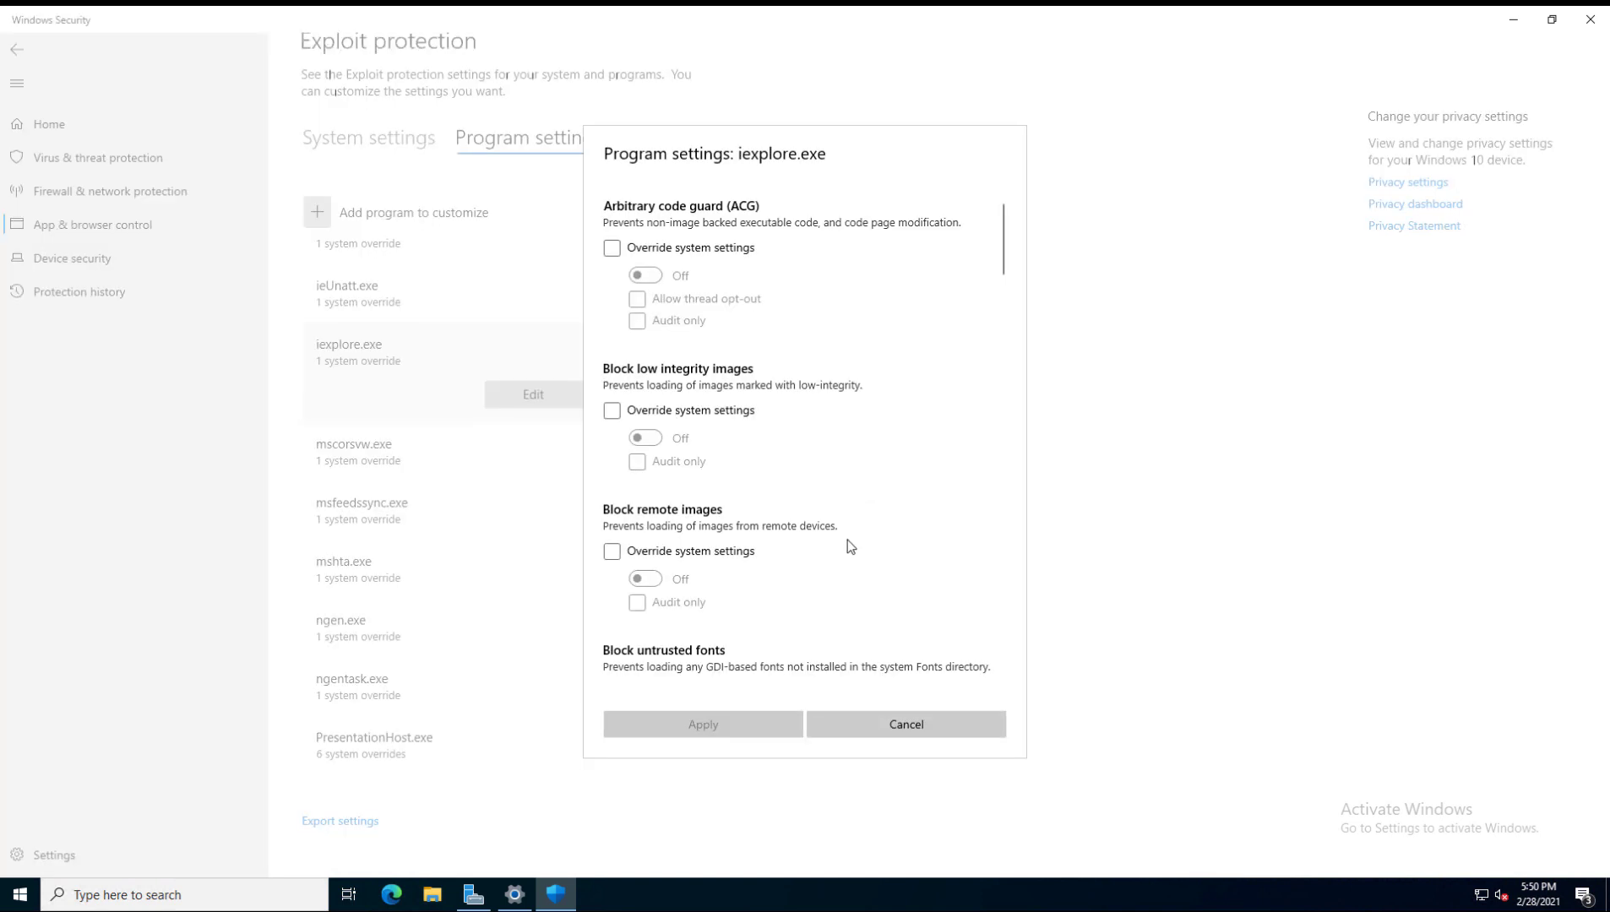
scroll(848, 545, down, 5)
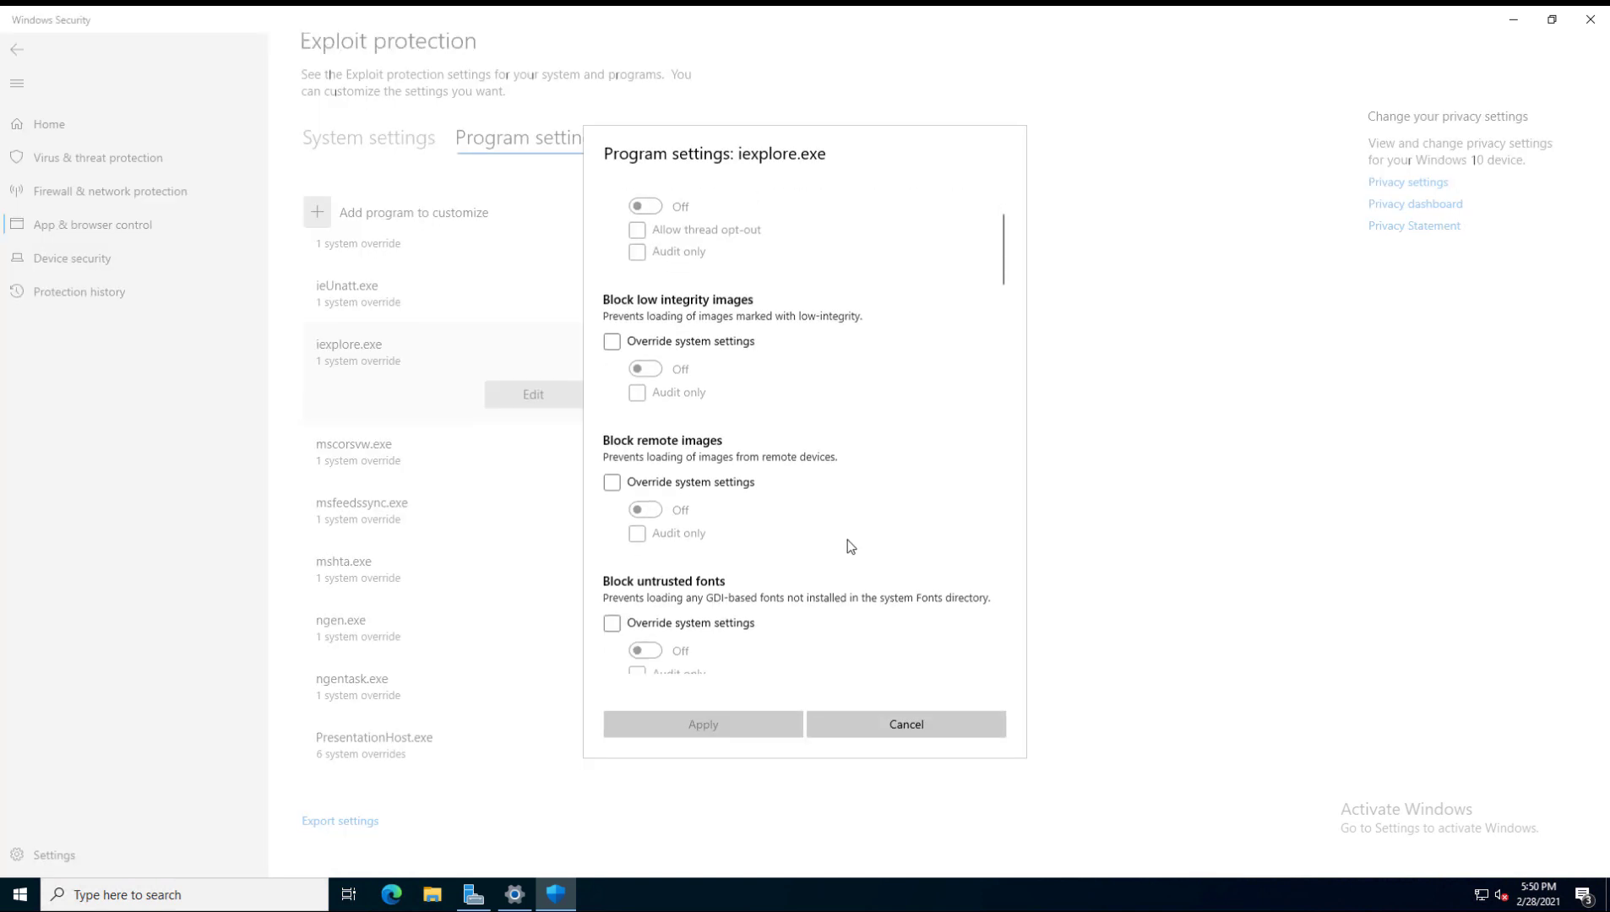
click(862, 724)
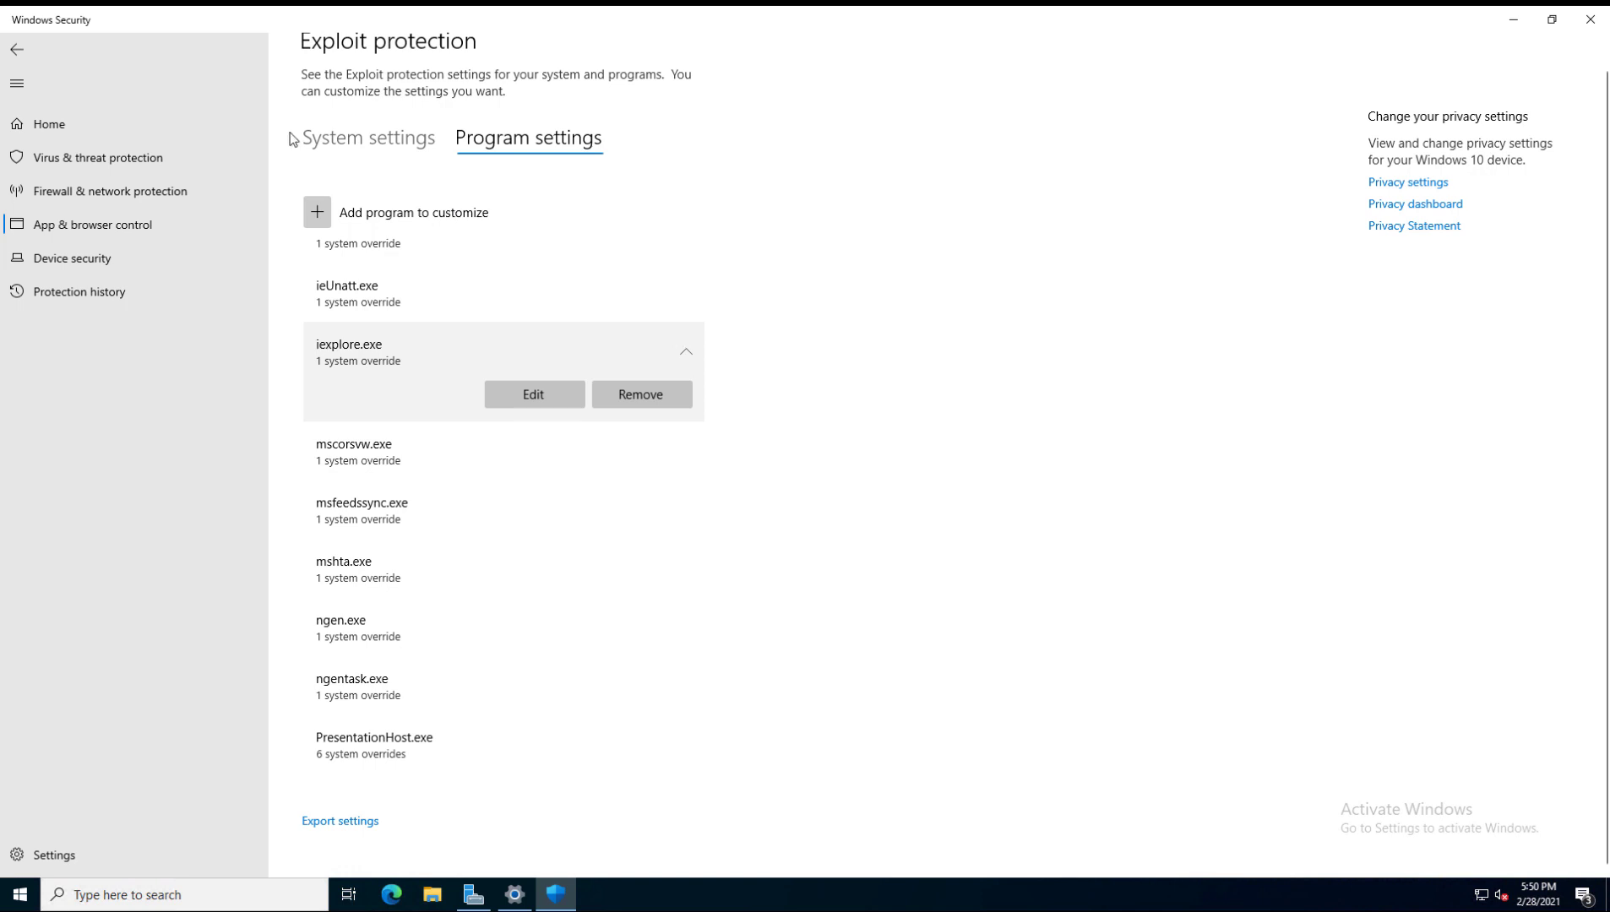
Go back to the Home overview and open Protection history
click(16, 49)
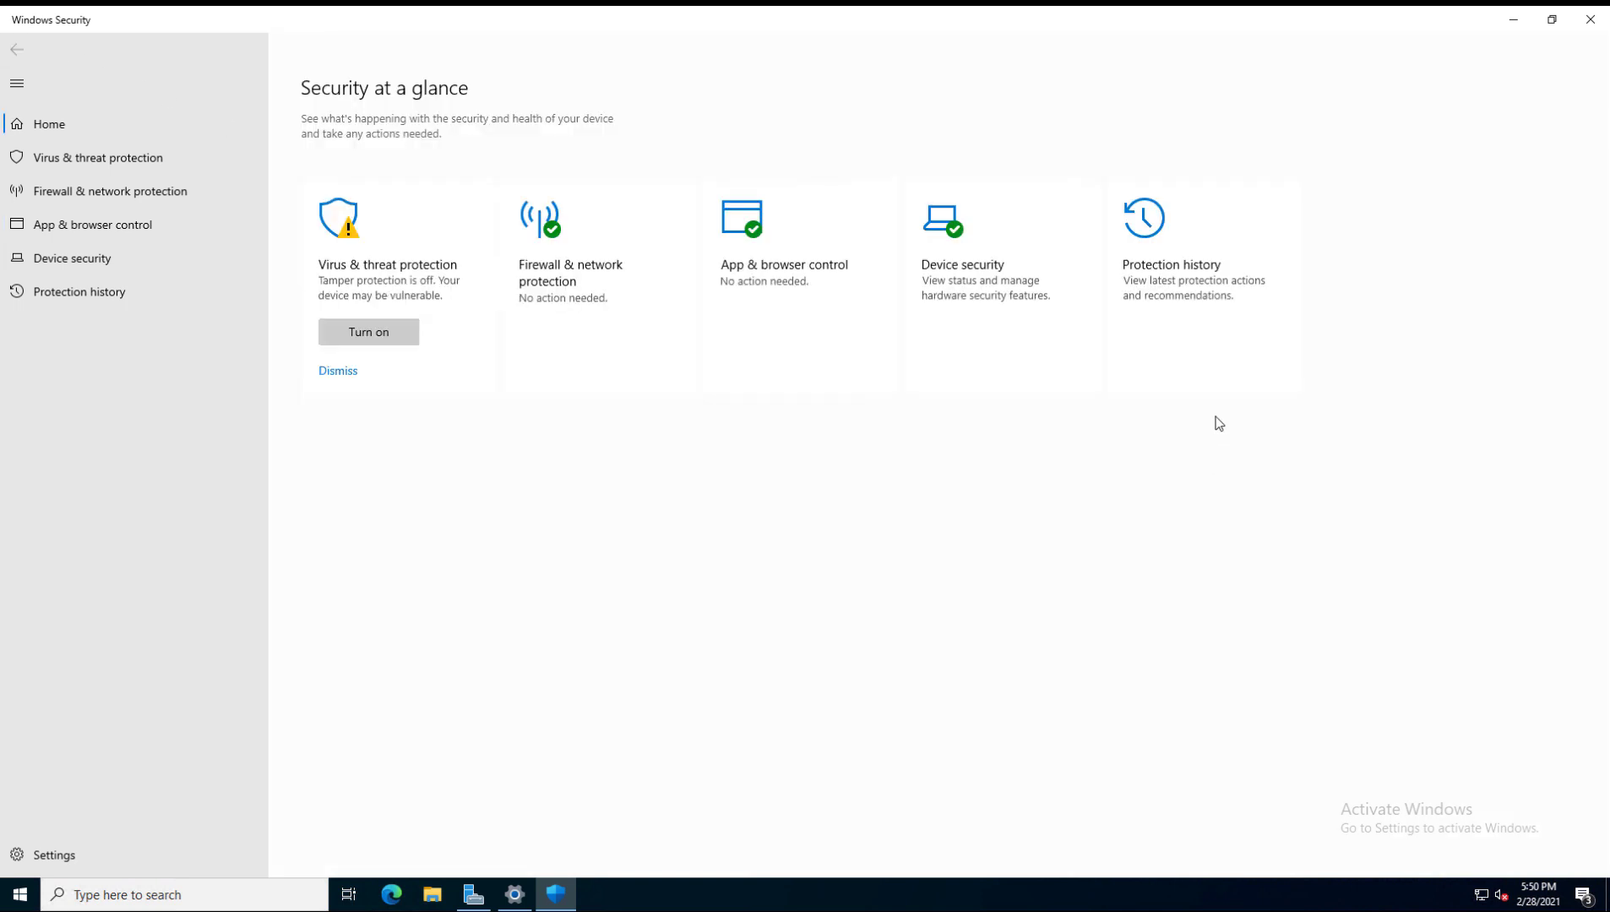
click(1172, 237)
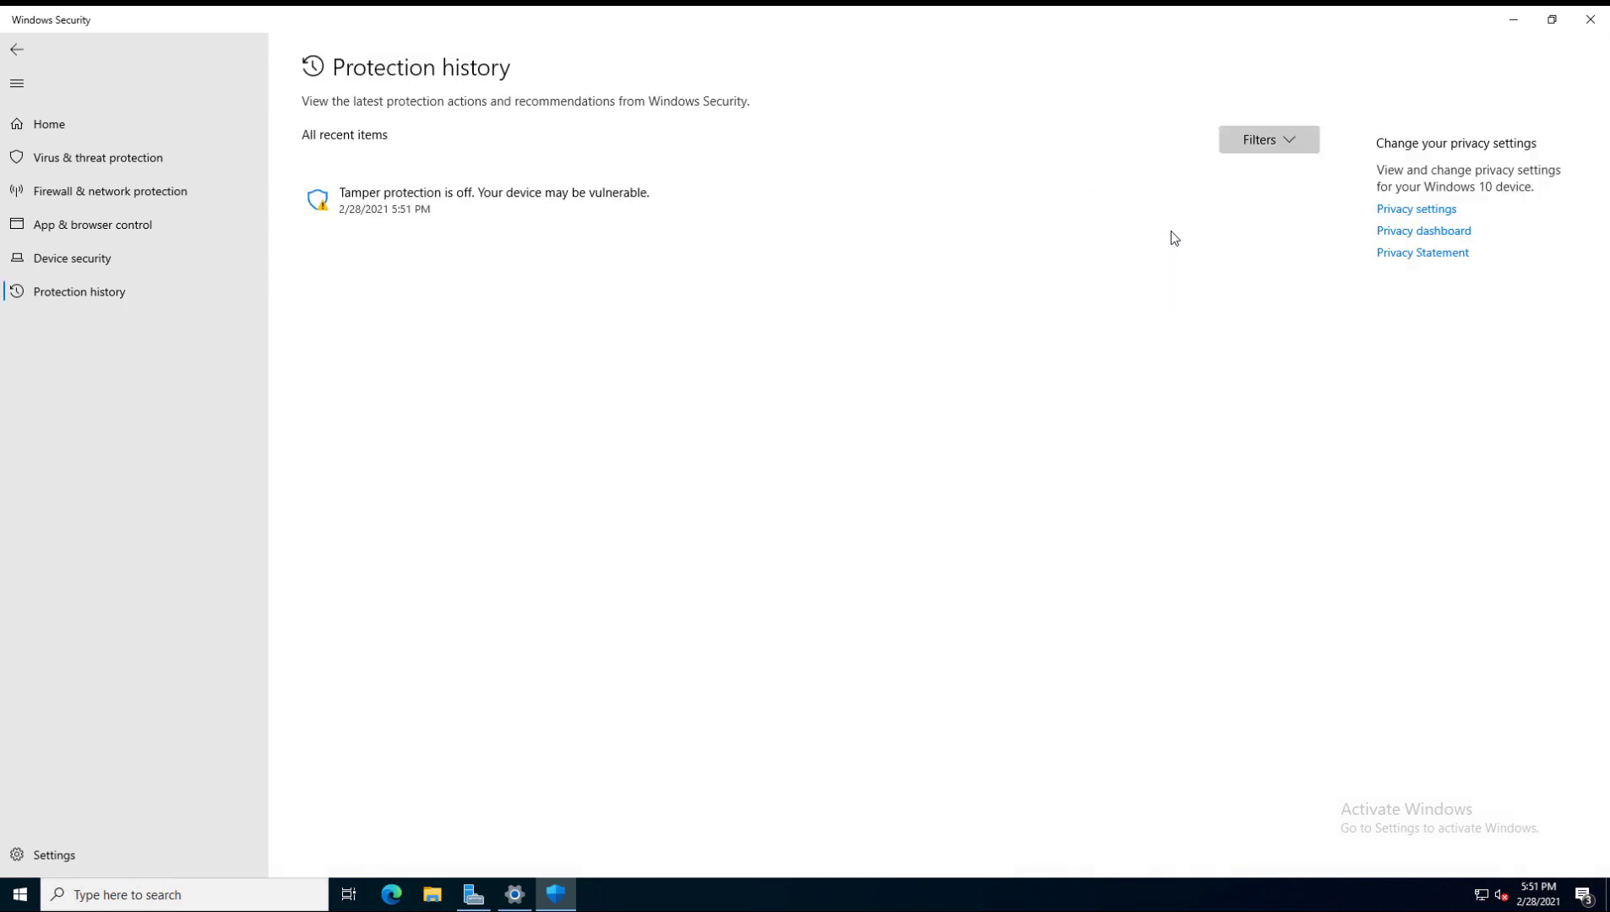